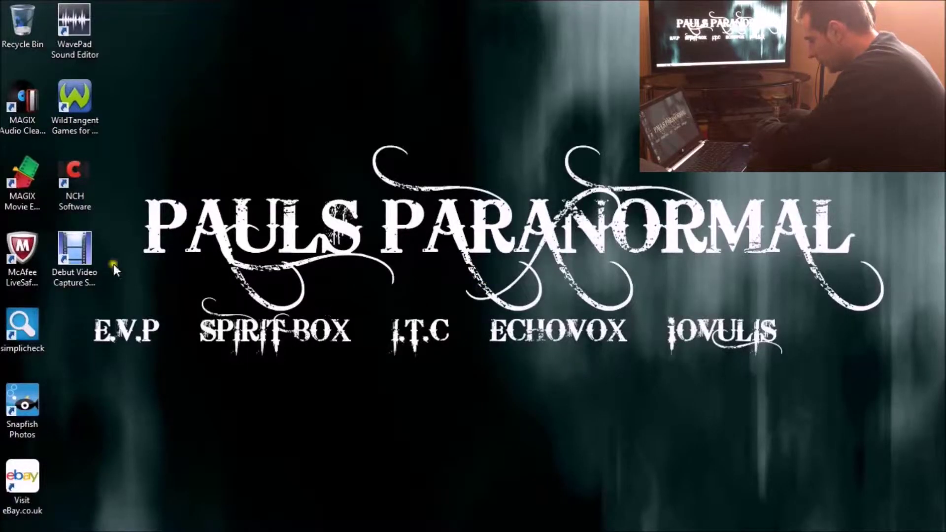
- Launch MAGIX Audio Cleaning Lab 2013 from its desktop icon
left_click(24, 120)
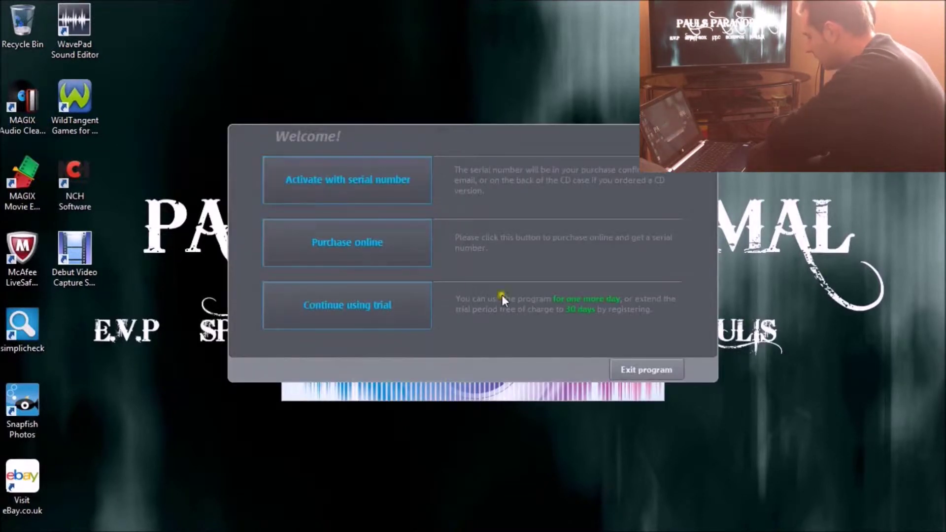
- Continue with the trial version and start a new speech and audio book project
left_click(351, 312)
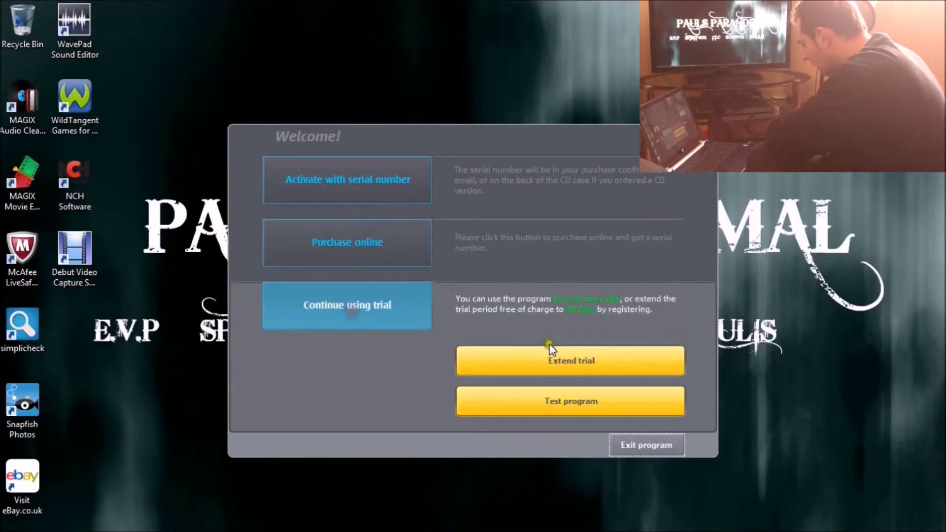
left_click(597, 403)
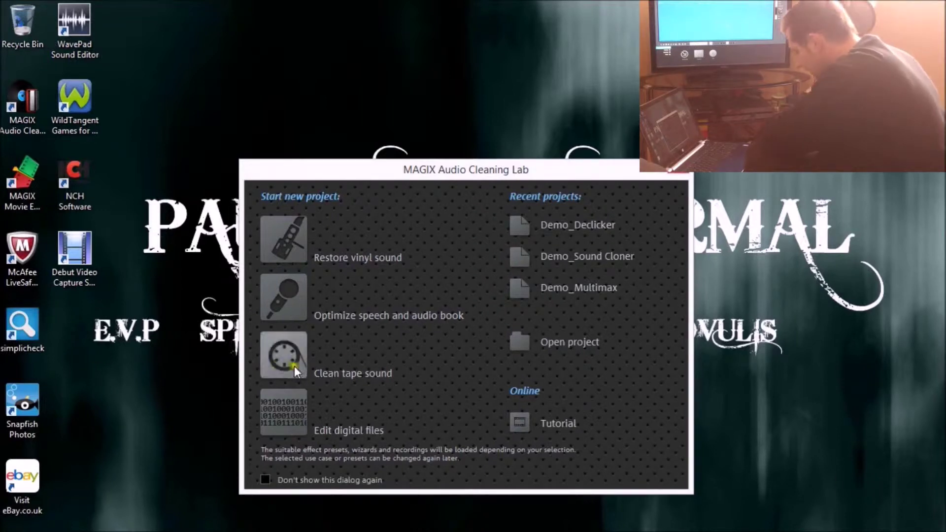
left_click(296, 300)
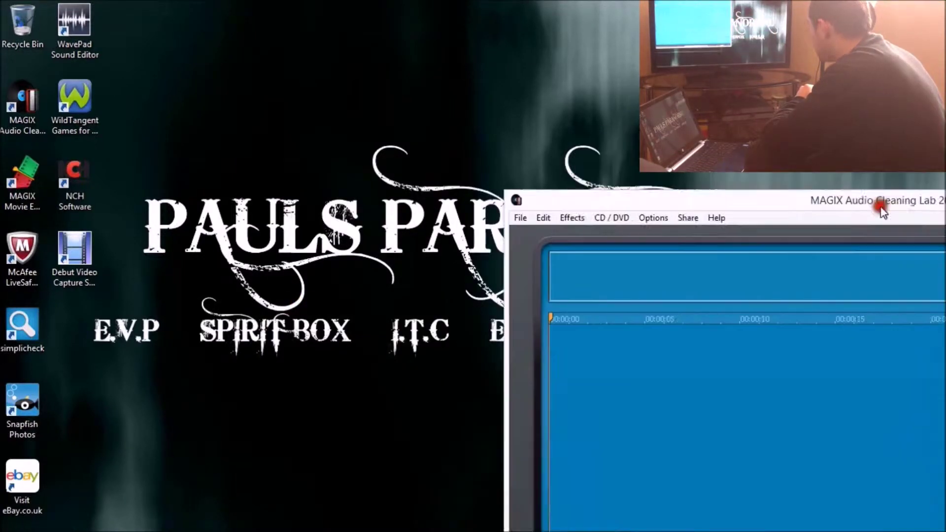
- Move the main window to fill the screen and load the 'I Did It- Home' recording from Audio files
mouse_move(764, 214)
left_mouse_down()
mouse_move(768, 258)
mouse_move(387, 127)
mouse_move(379, 41)
mouse_move(423, 32)
mouse_move(459, 1)
left_mouse_up()
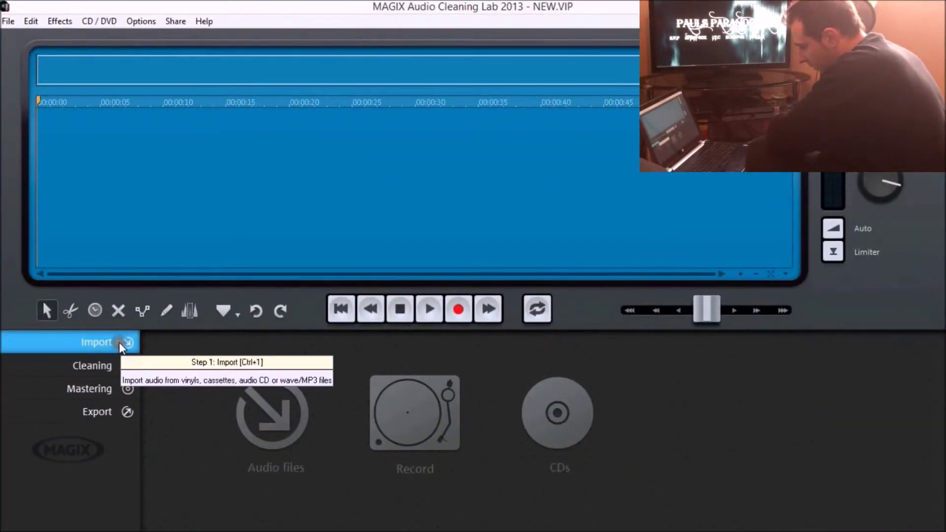
left_click(297, 439)
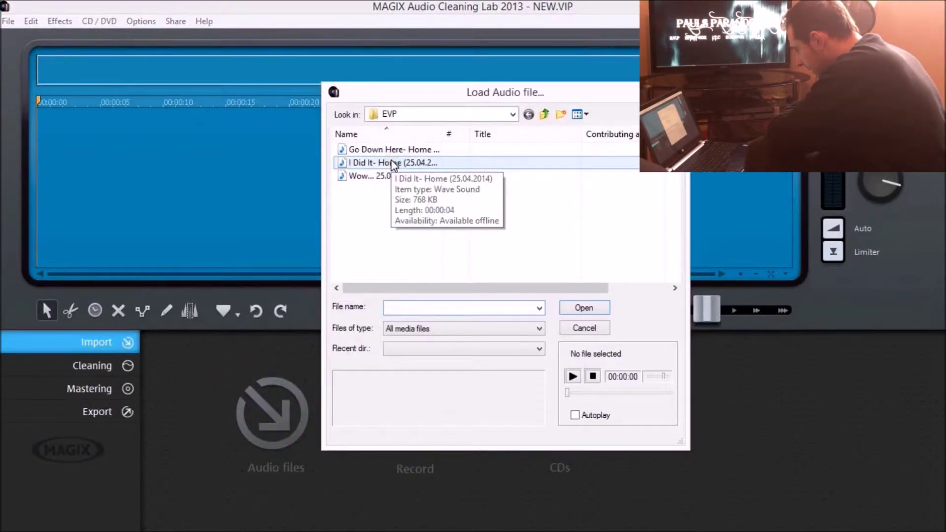
double_click(392, 164)
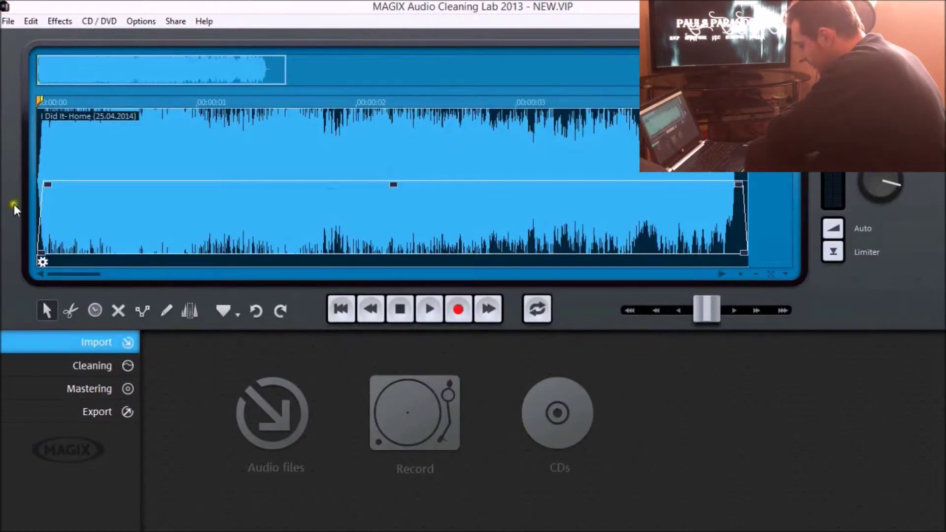
left_click(542, 313)
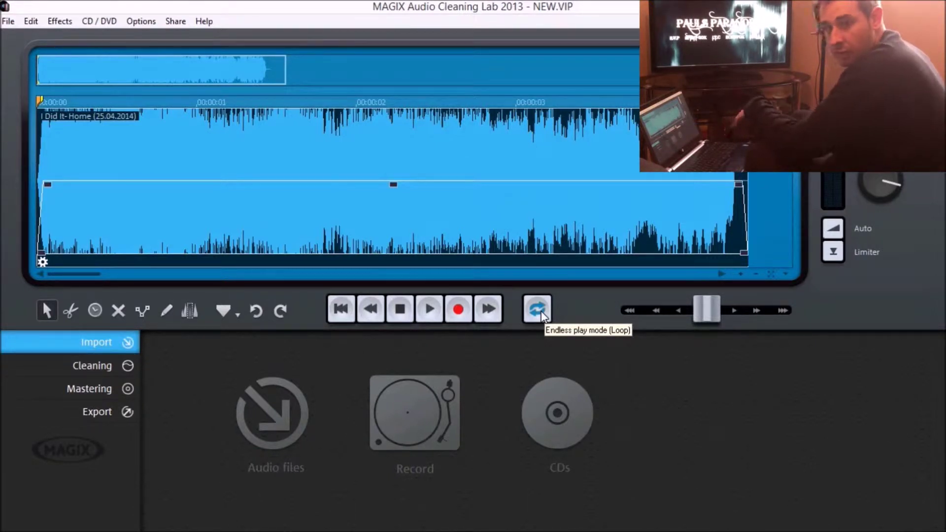
left_click(540, 313)
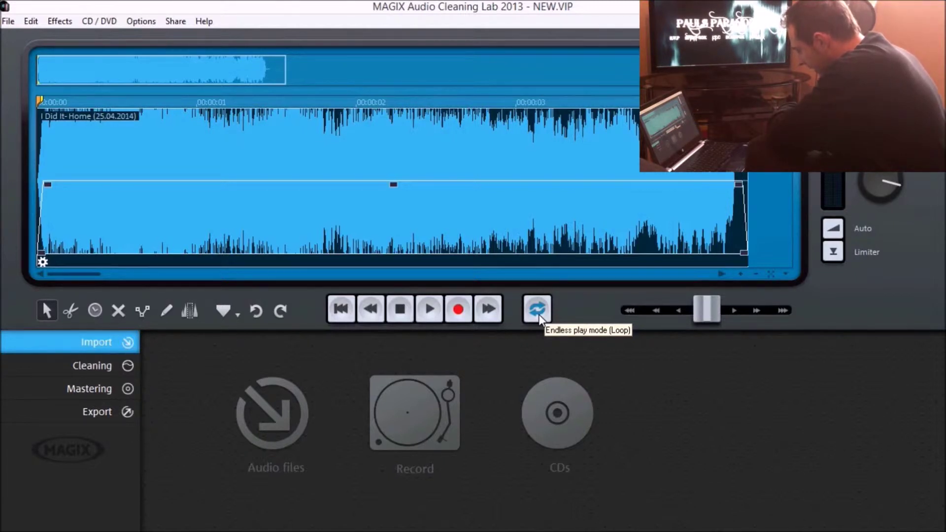
key("space")
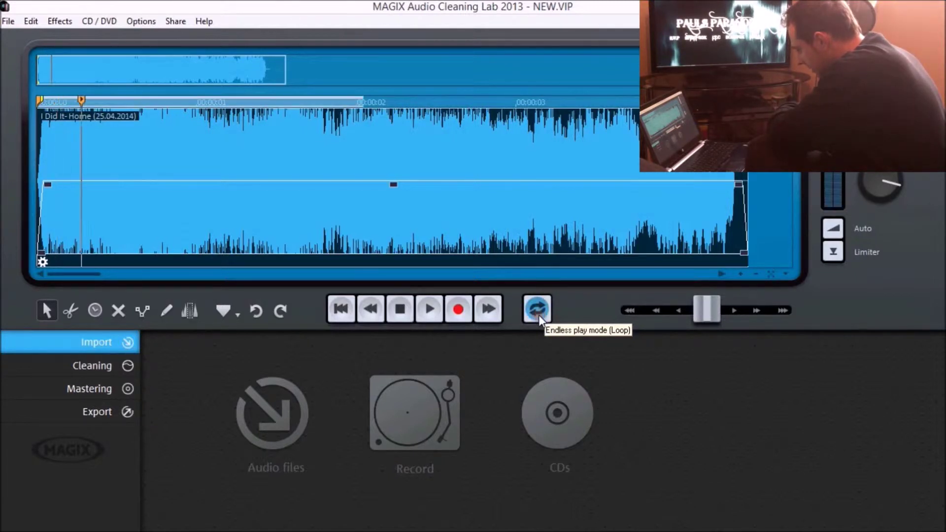
left_click(394, 310)
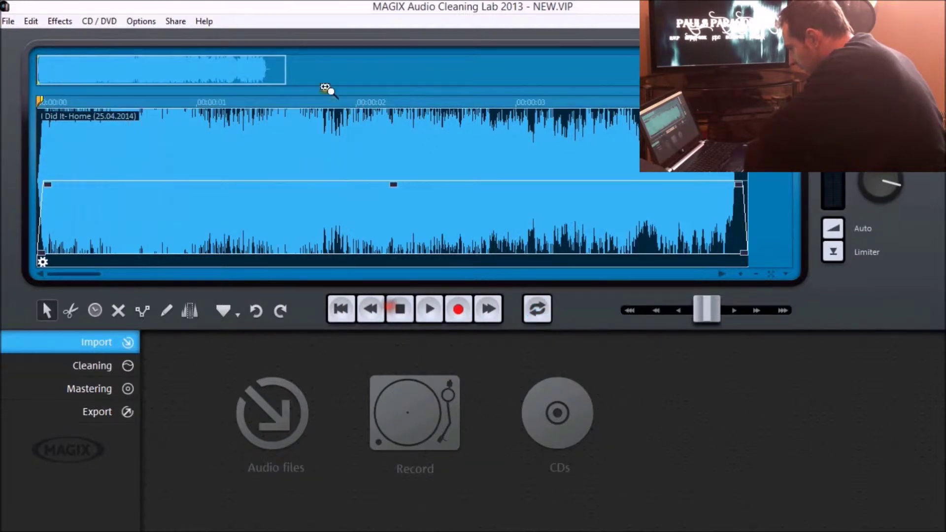
left_click(285, 60)
left_click(339, 310)
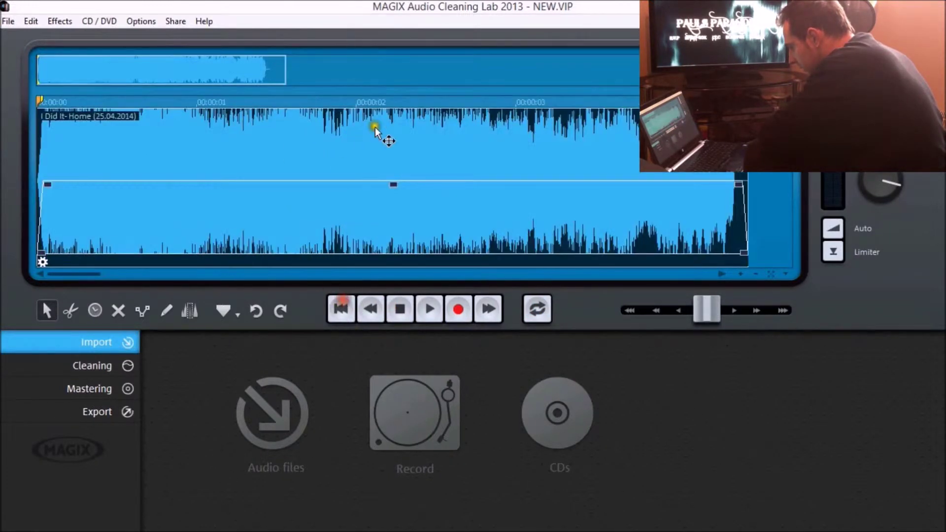
left_click(438, 311)
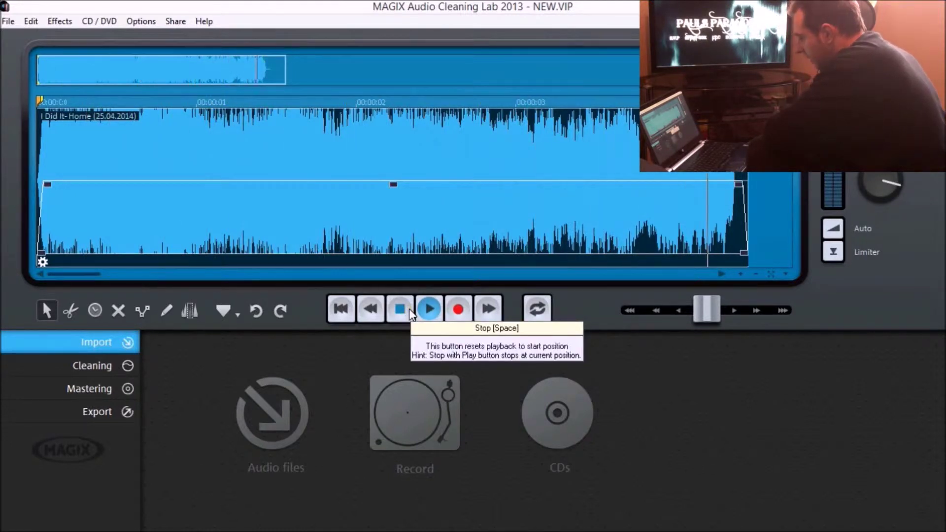
left_click(409, 313)
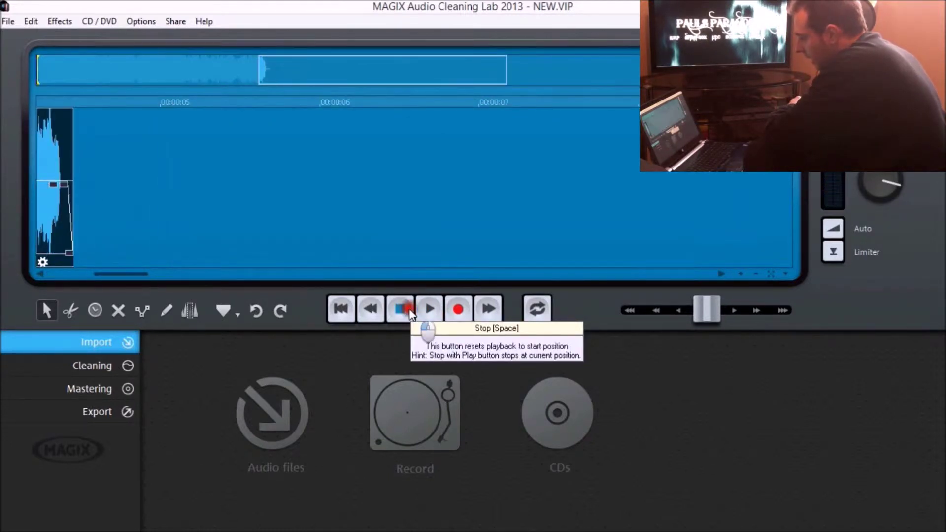
left_click(532, 305)
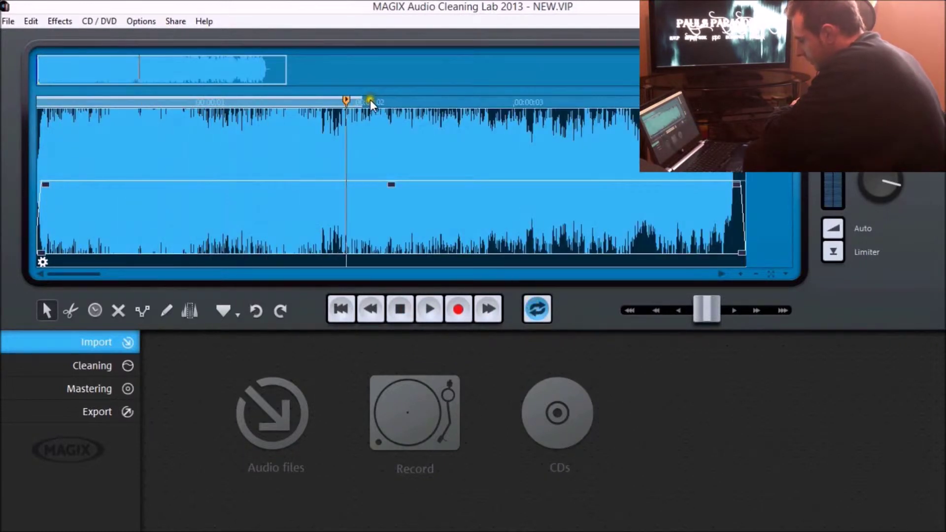
left_click_drag(365, 98, 650, 96)
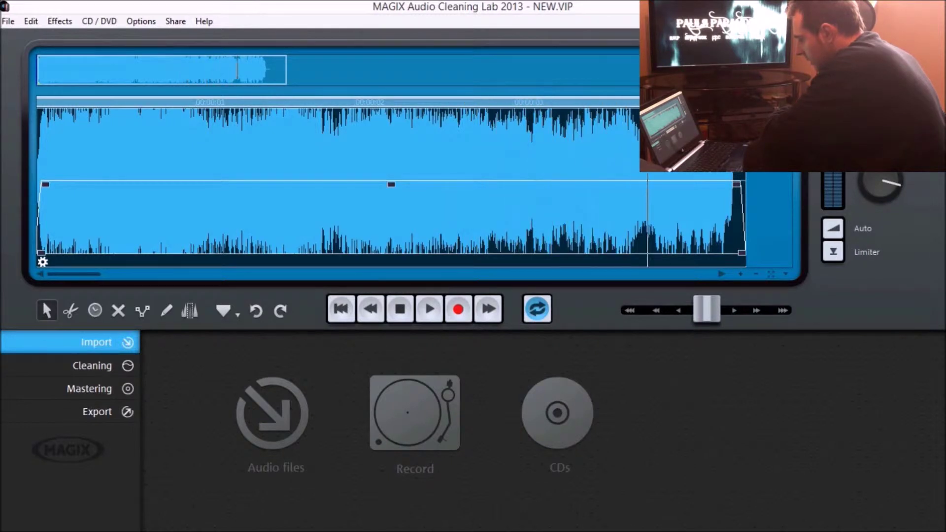
left_click(394, 315)
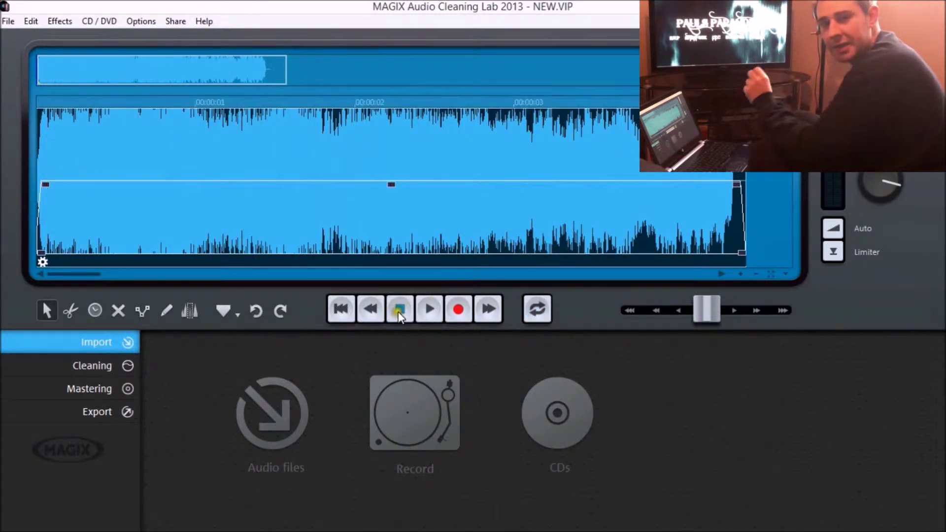
left_click(96, 368)
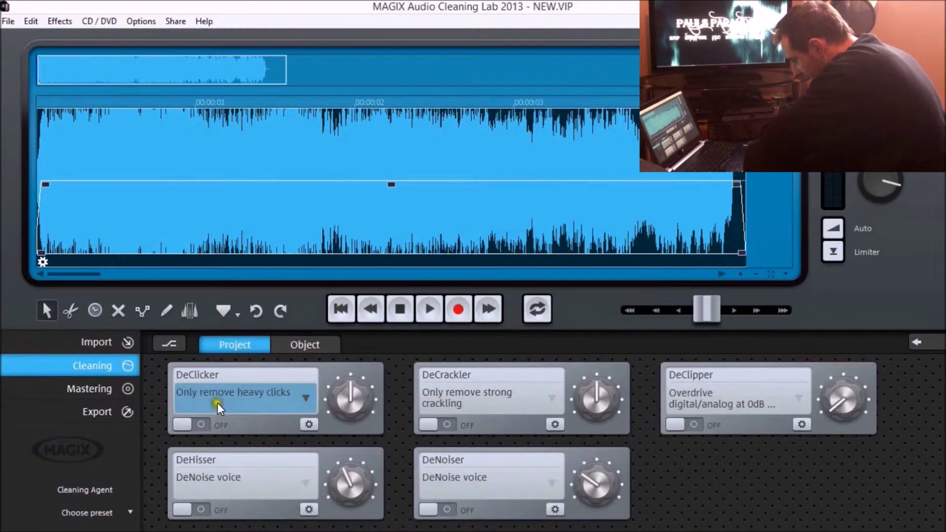
- Turn on the DeClicker with its 'Only remove heavy clicks' setting
left_click(183, 426)
left_click(314, 427)
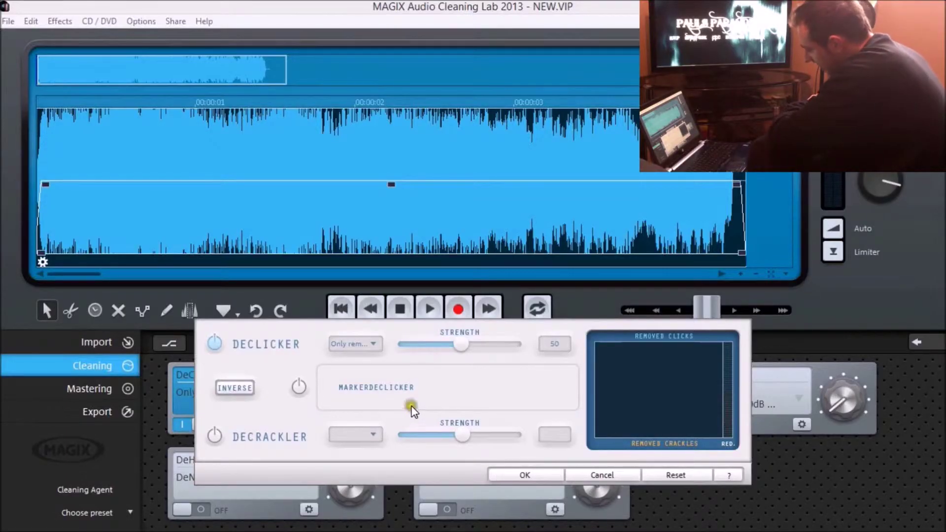
left_click(371, 345)
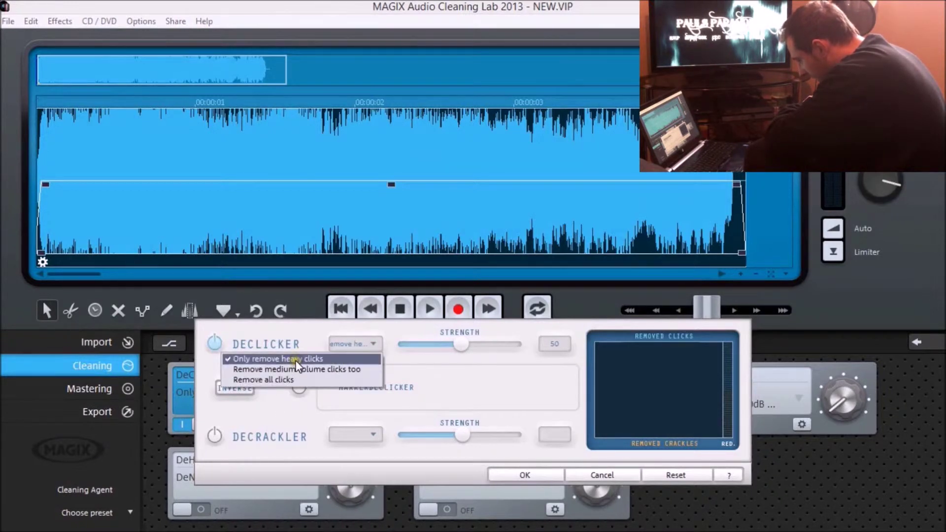
left_click(543, 475)
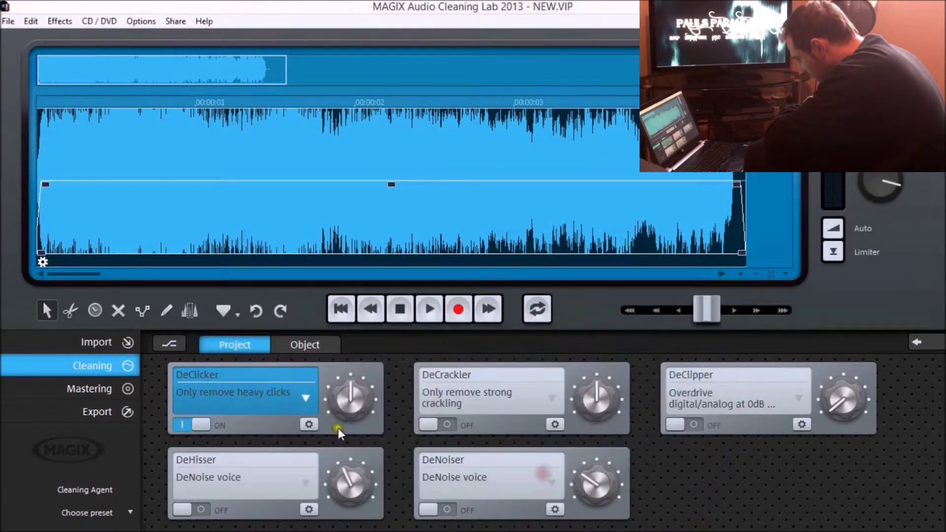
left_click(314, 427)
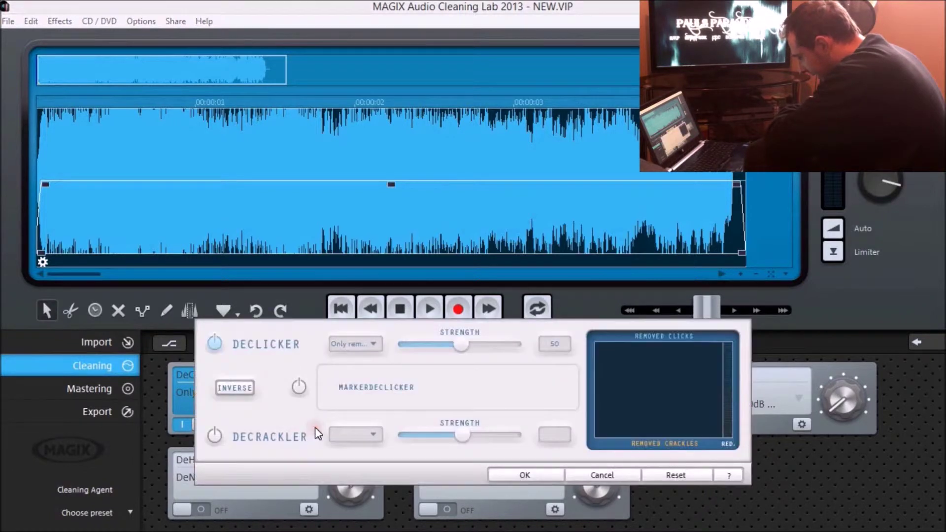
left_click(505, 473)
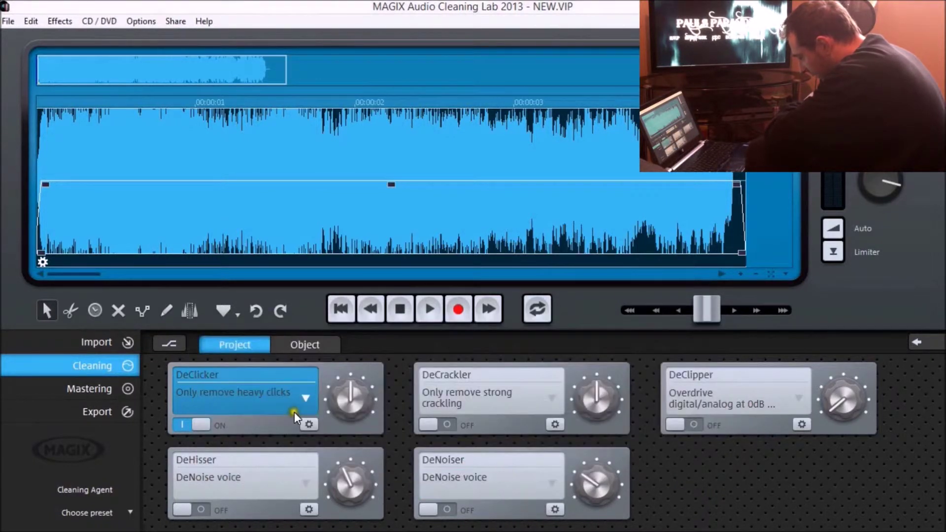
- Preview the declicked recording, then stop and return to the clip start
left_click(428, 310)
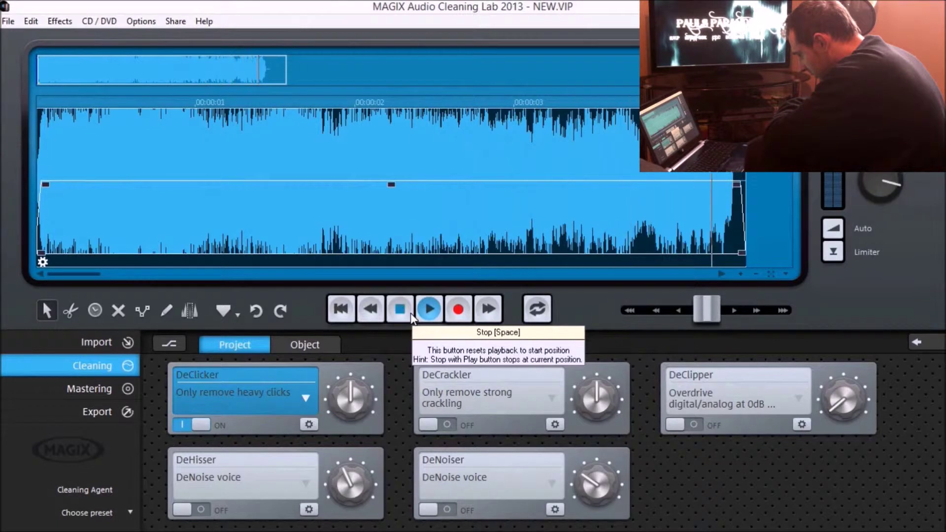
left_click(412, 316)
left_click(332, 314)
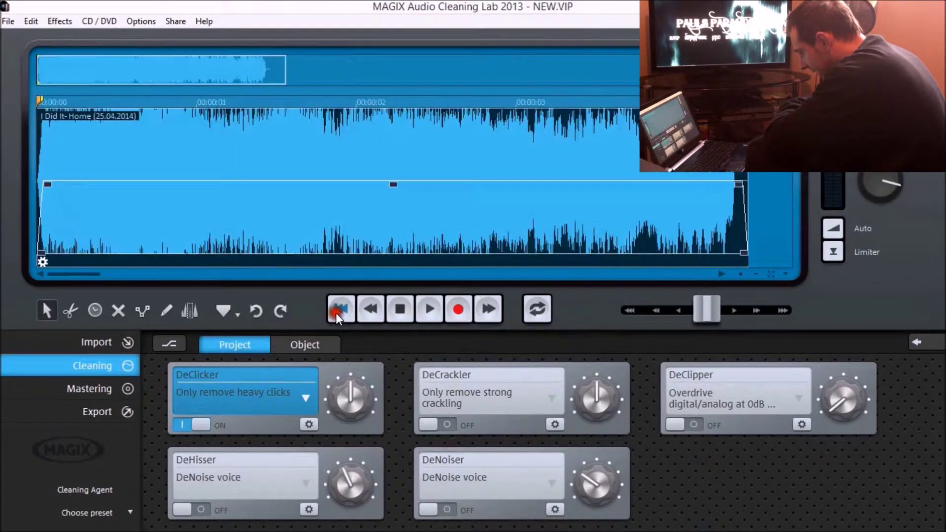
- Turn on the DeCrackler with 'Only remove strong crackling' and preview the cleaned clip
left_click(439, 426)
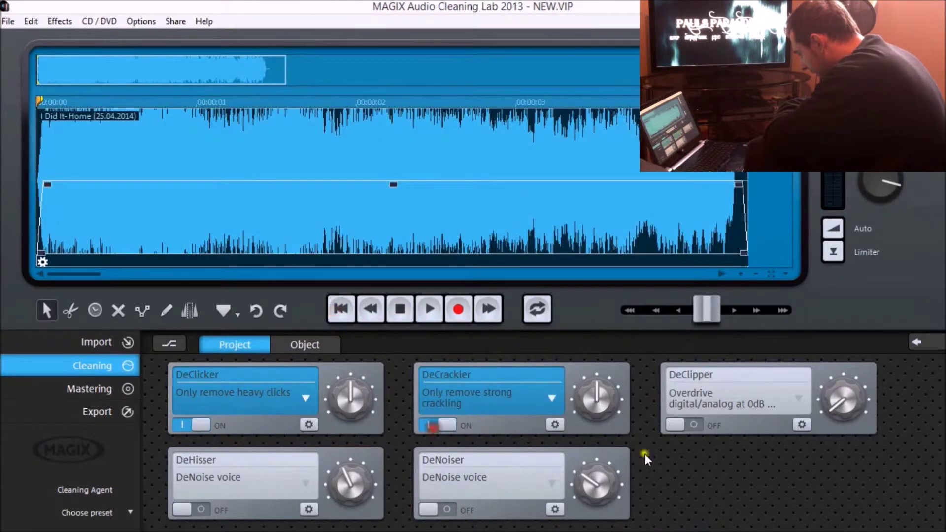
left_click(555, 425)
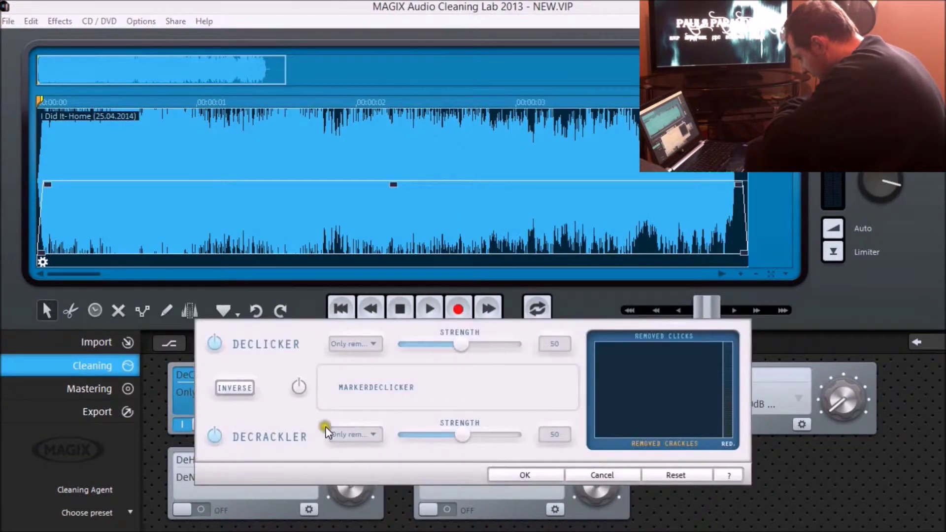
left_click(374, 345)
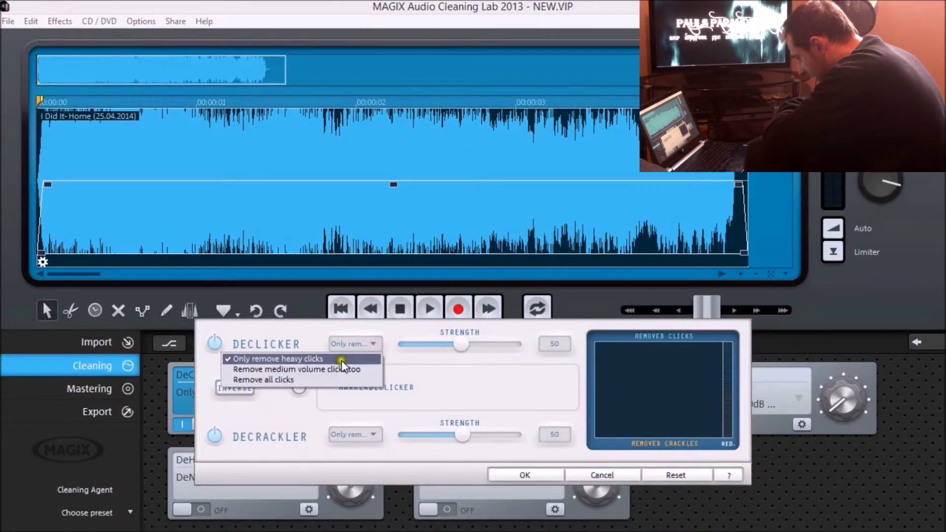
left_click(547, 476)
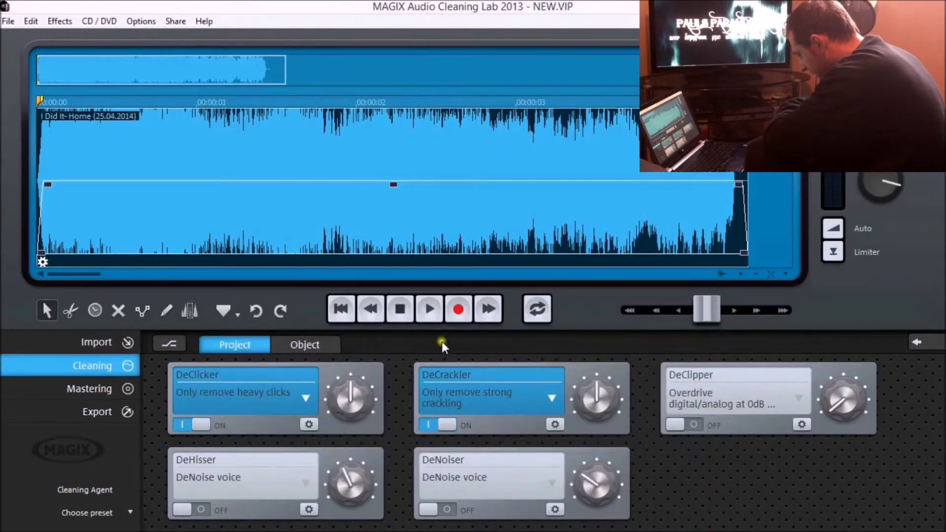
left_click(425, 318)
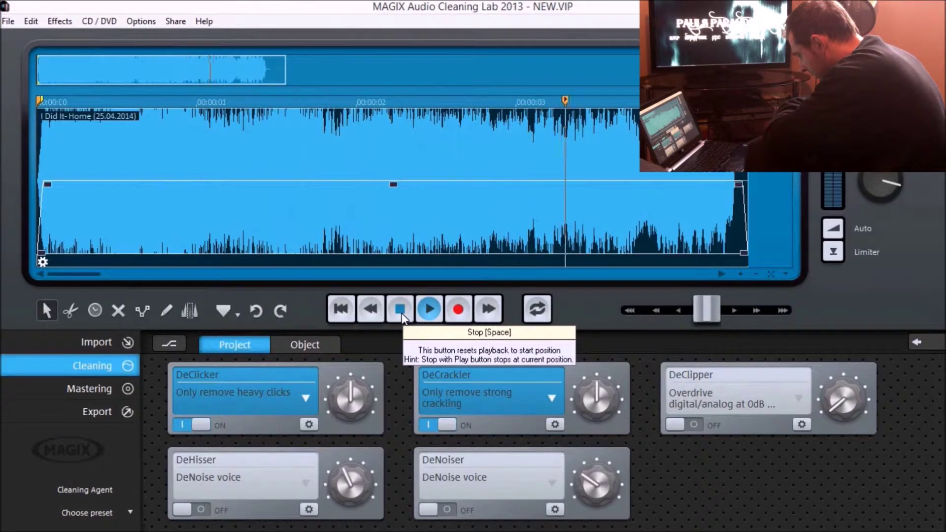
left_click(401, 309)
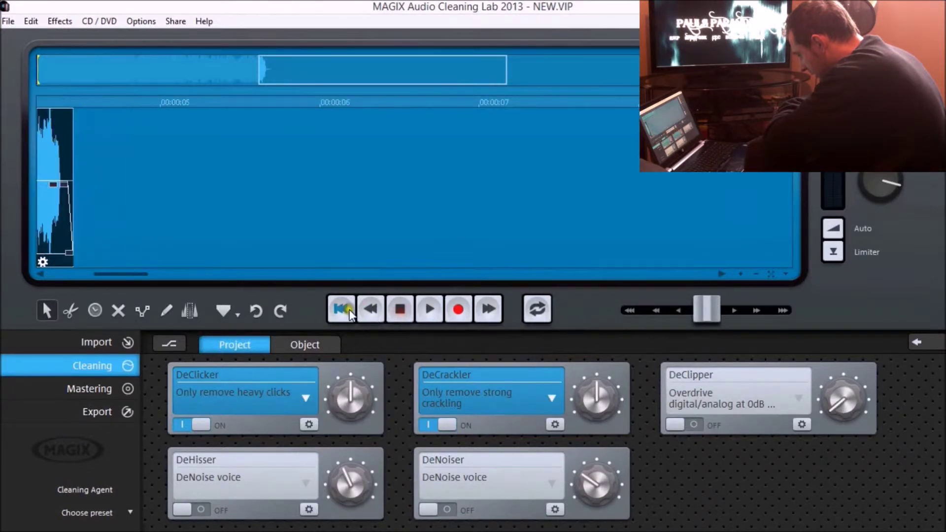
- Turn on the DeClipper with the 'Overdrive digital/analog at 0dB (speech)' preset, preview it, and open the DeHisser settings
left_click(679, 428)
left_click(801, 425)
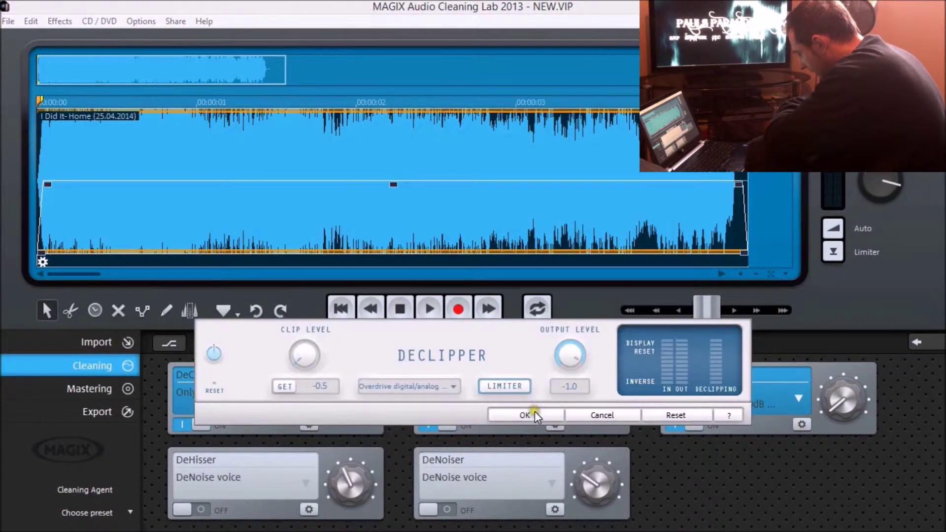
left_click(429, 307)
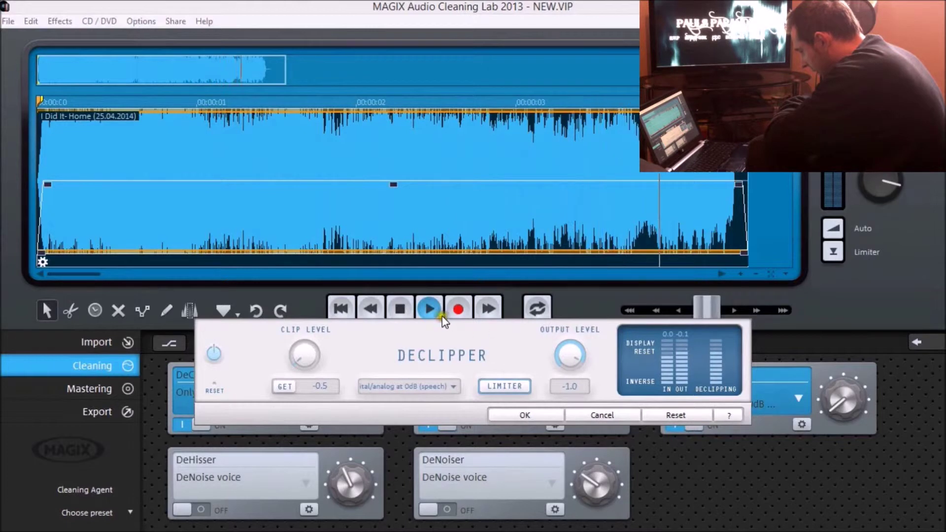
left_click(522, 416)
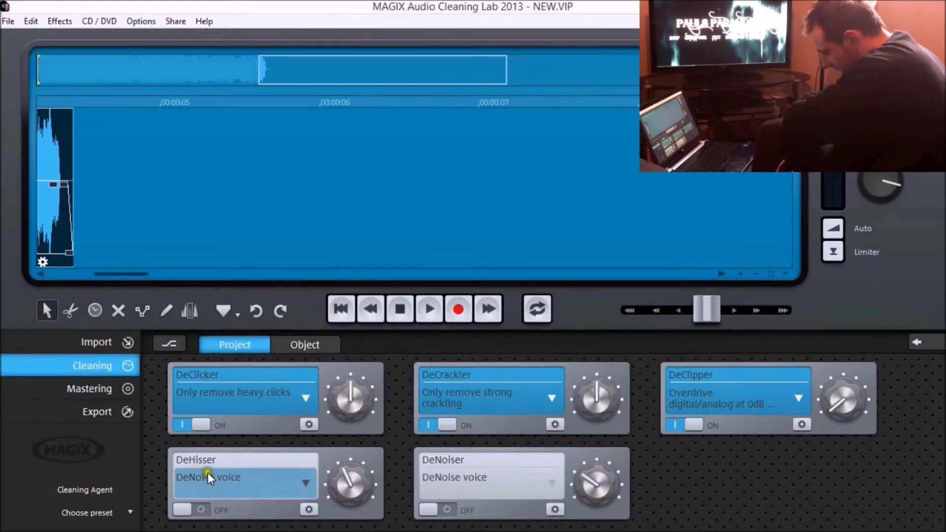
left_click(309, 510)
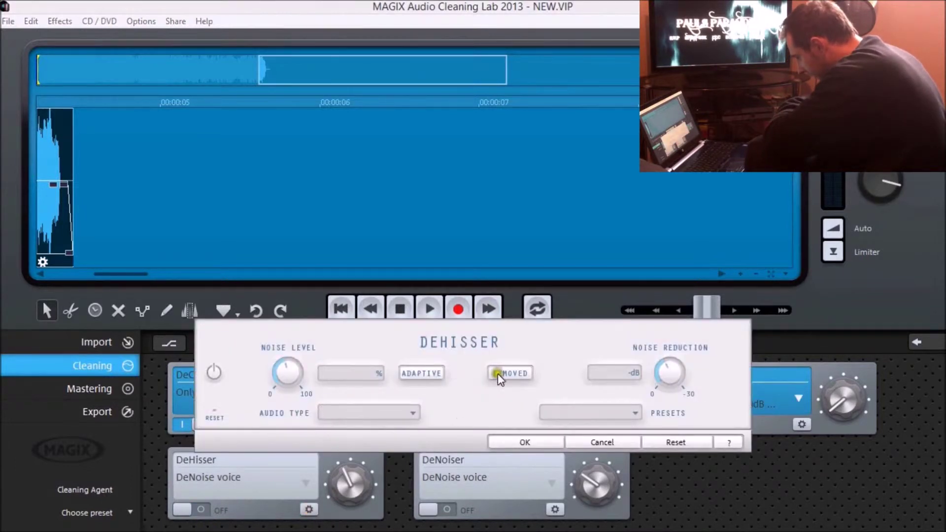
left_click(417, 413)
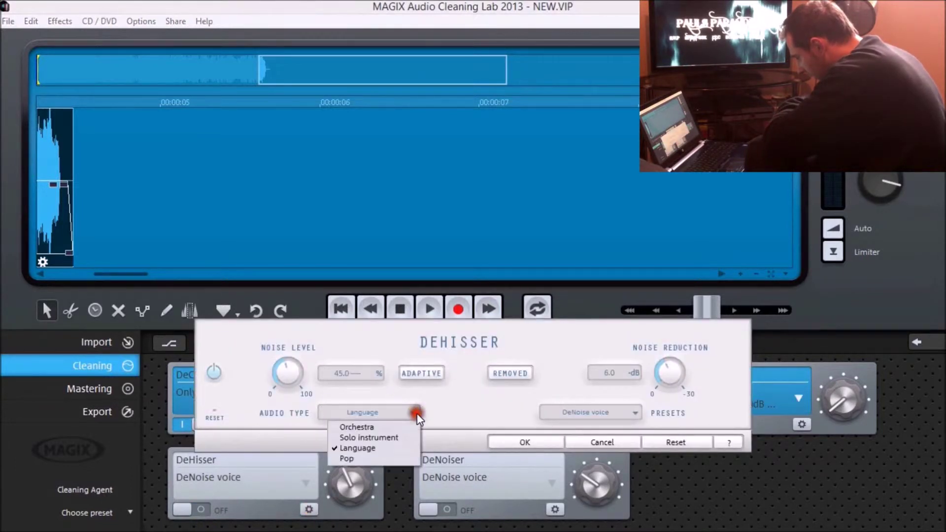
left_click(378, 449)
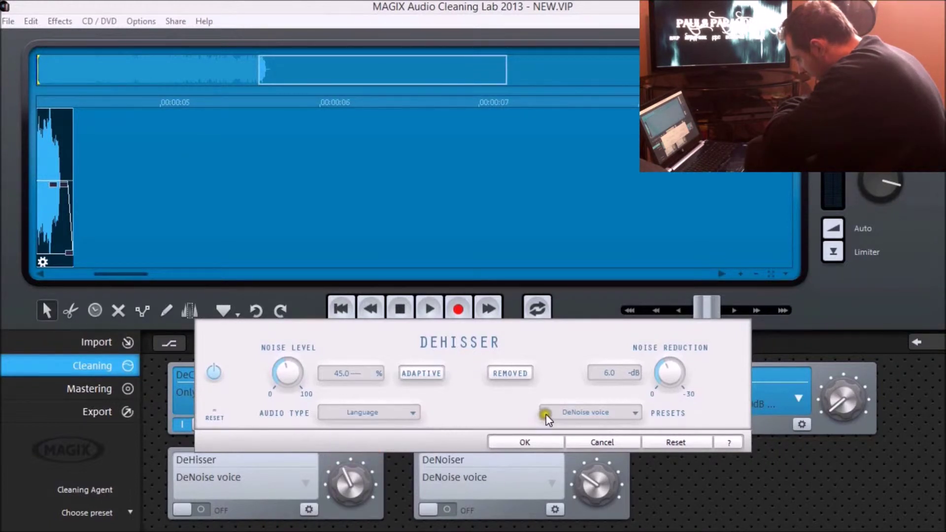
left_click(514, 438)
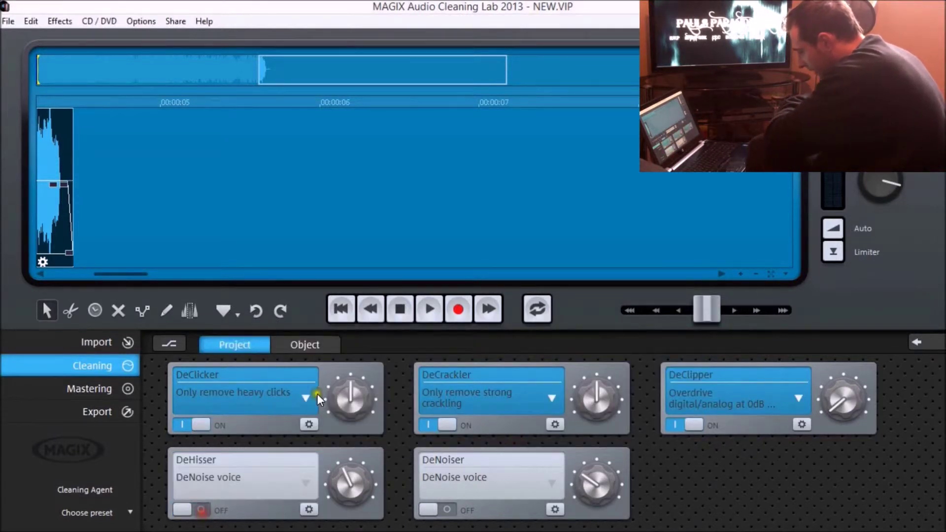
left_click(351, 320)
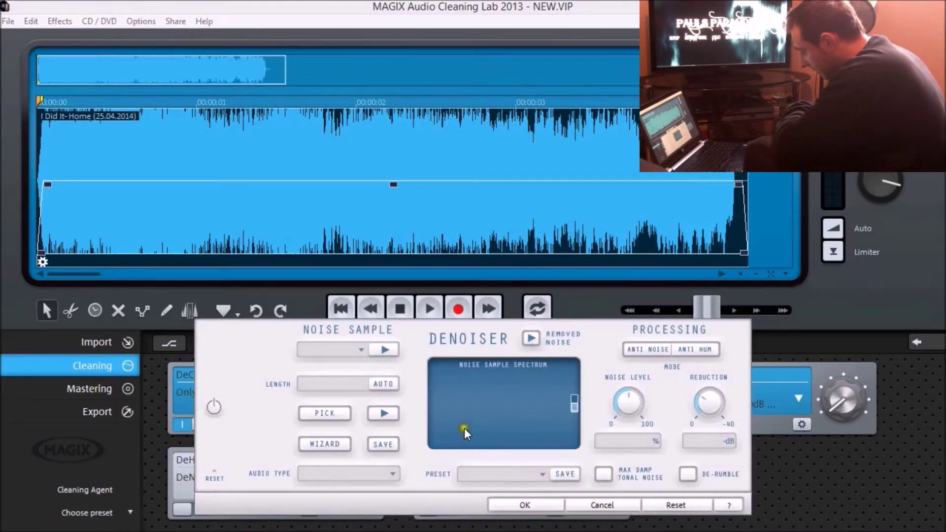
left_click(536, 504)
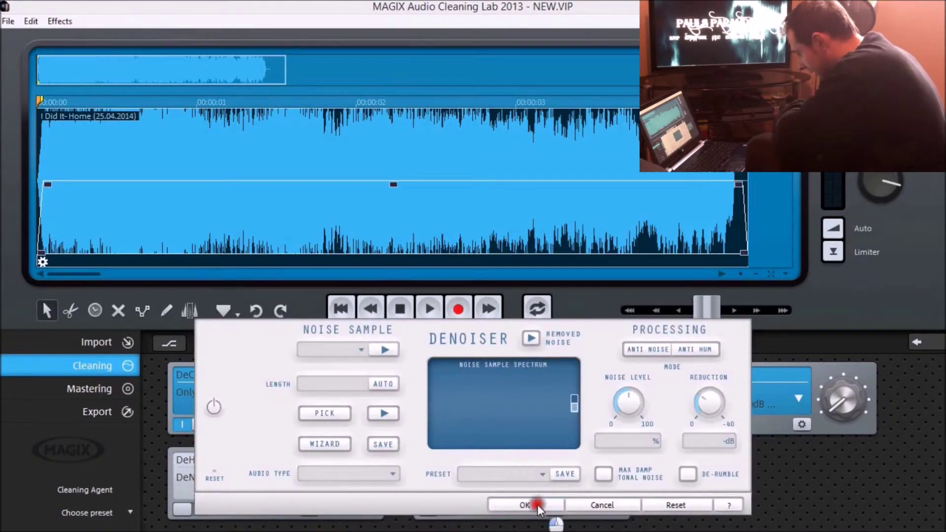
left_click(84, 394)
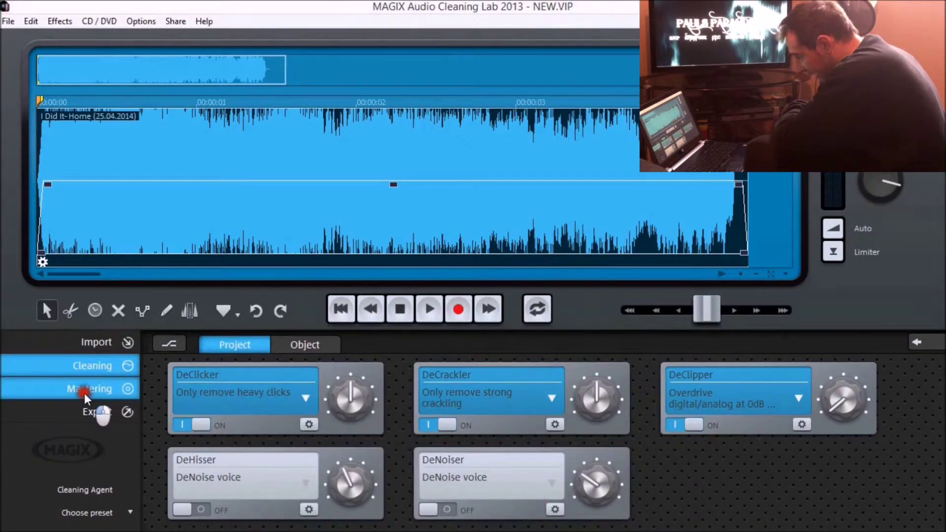
left_click(238, 398)
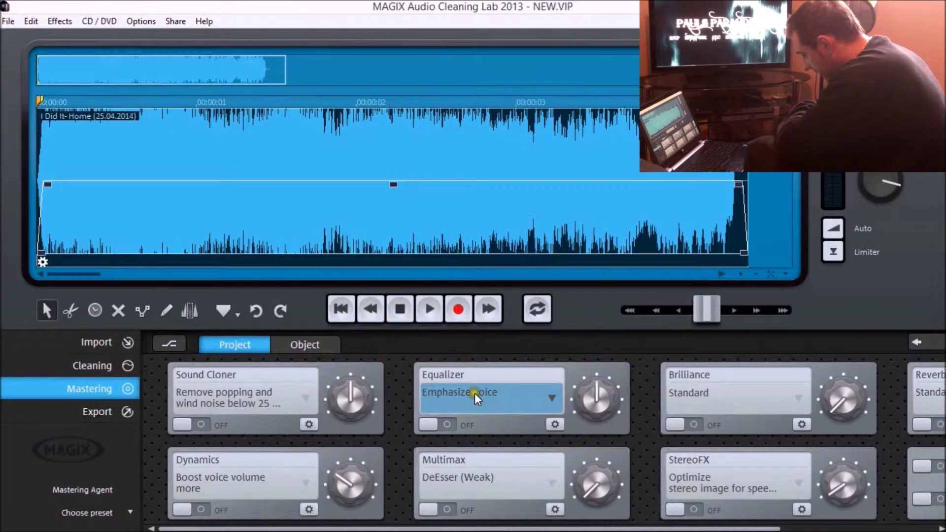
- Turn on the Equalizer, audition presets like Loudness, and keep Emphasize voice
left_click(430, 430)
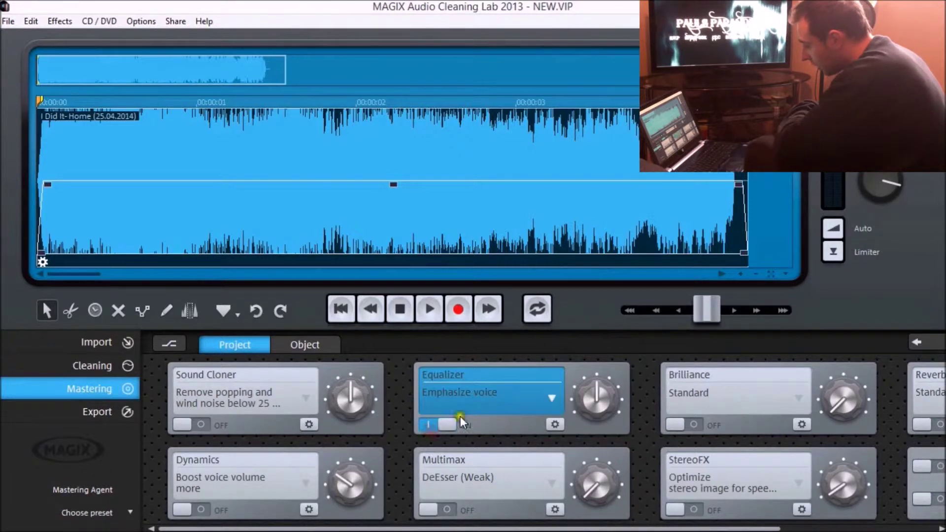
left_click(553, 400)
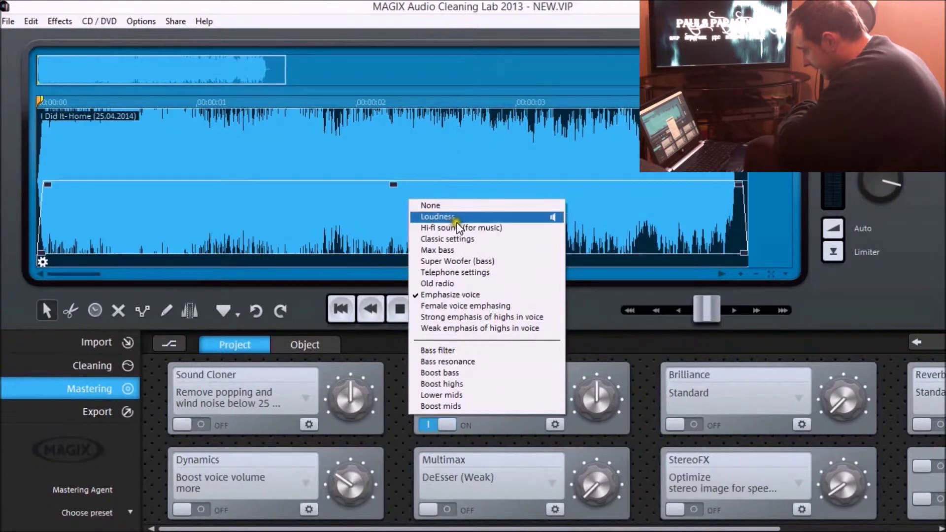
left_click(554, 220)
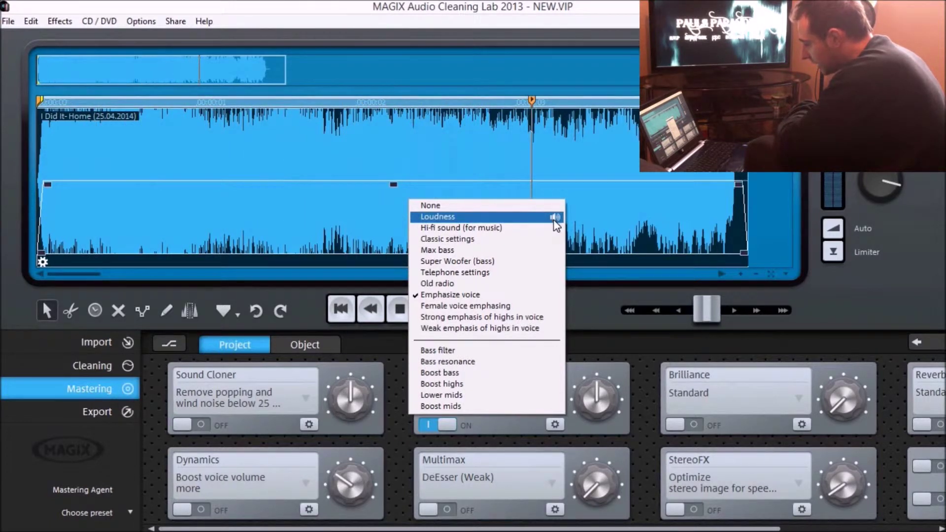
left_click(544, 229)
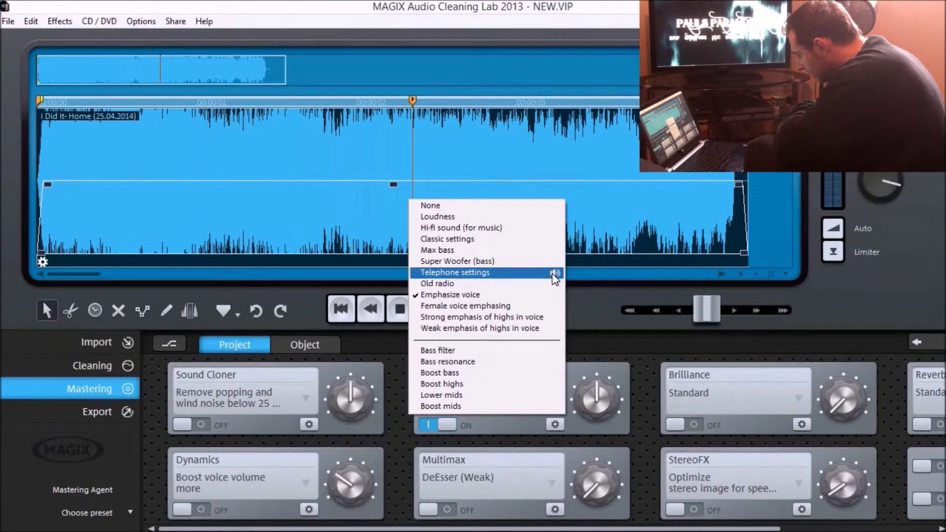
left_click(495, 294)
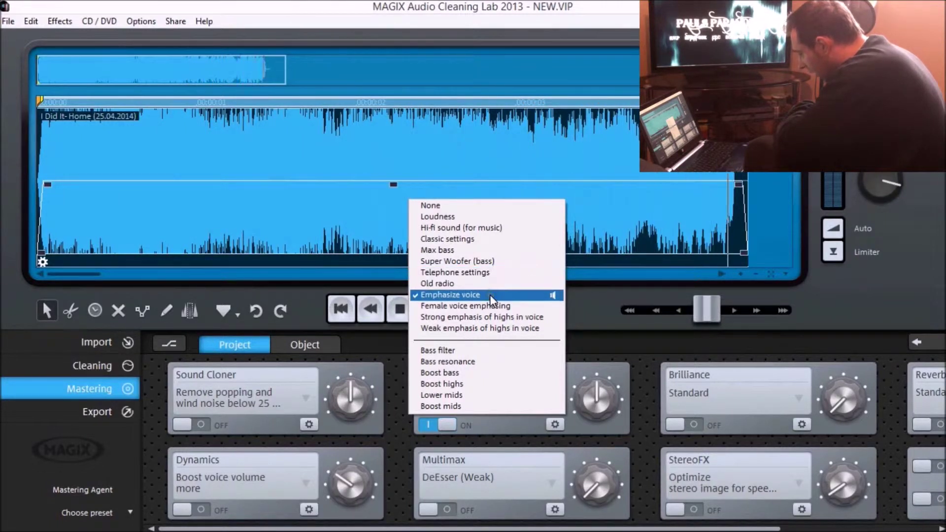
left_click(548, 295)
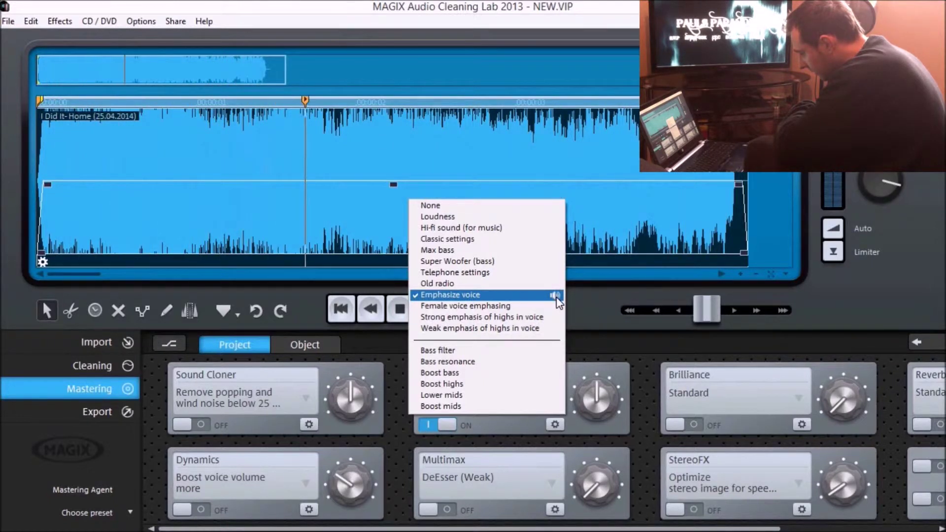
left_click(581, 305)
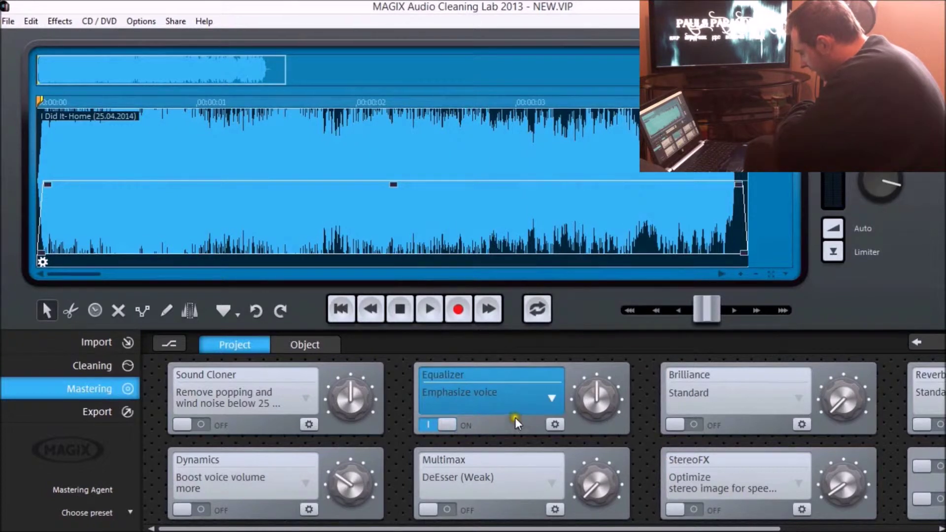
left_click(556, 425)
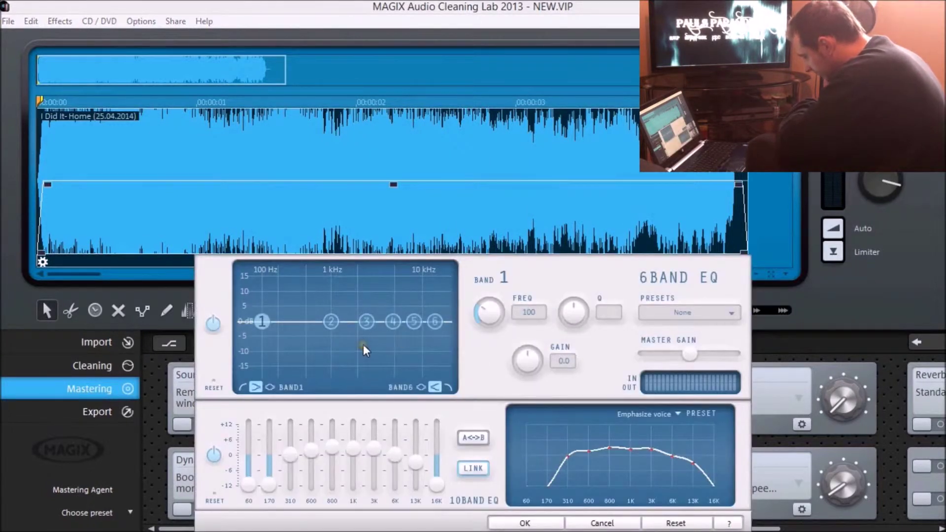
- Switch EQ band 1 to a low-cut filter and lower its frequency to 18 Hz while listening
left_click(243, 386)
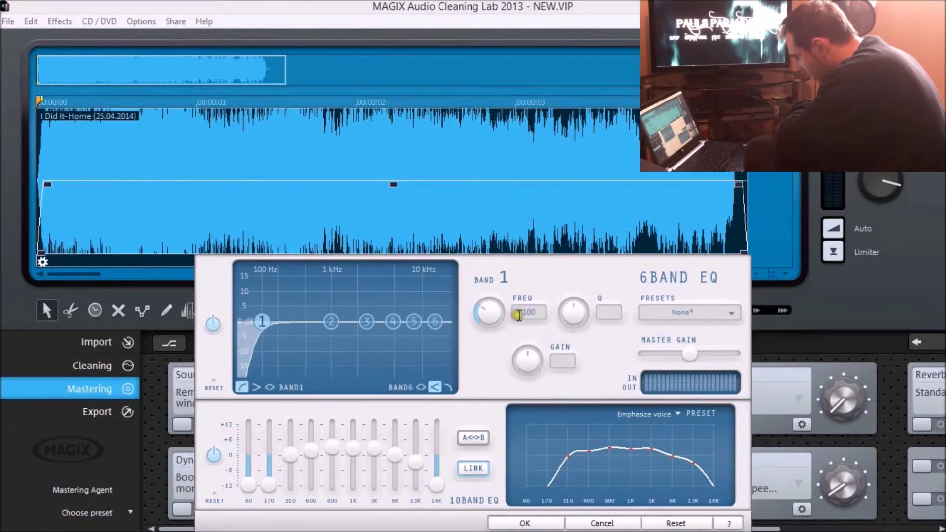
left_click_drag(553, 282, 616, 236)
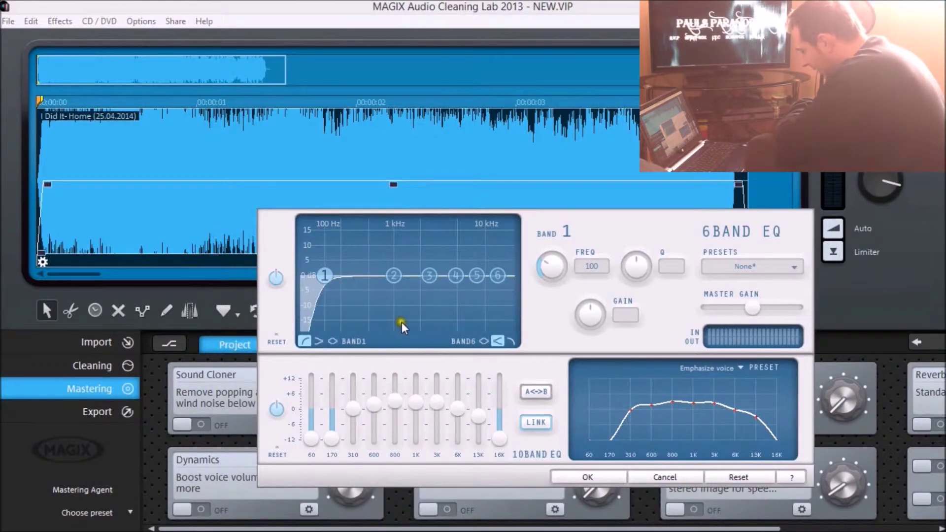
left_click_drag(564, 322, 581, 445)
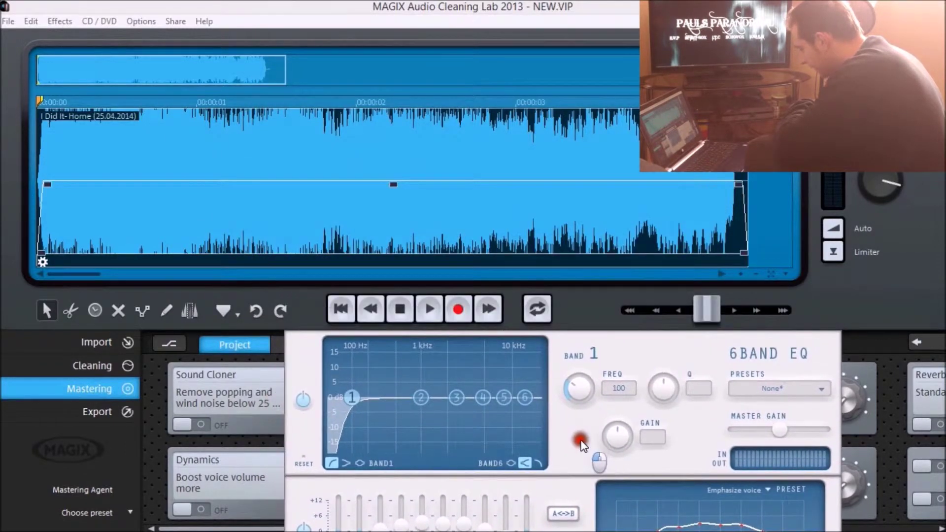
left_click(430, 310)
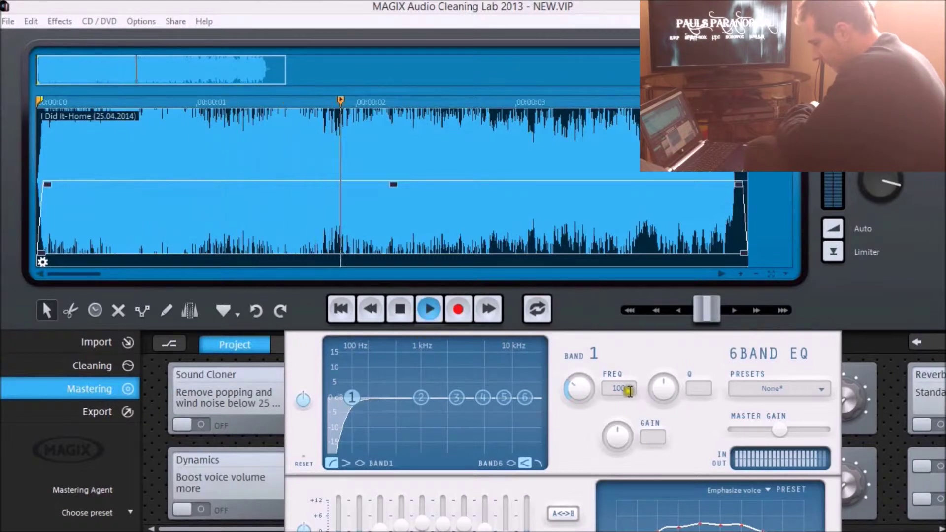
mouse_move(582, 387)
left_mouse_down()
mouse_move(584, 377)
mouse_move(570, 395)
left_mouse_up()
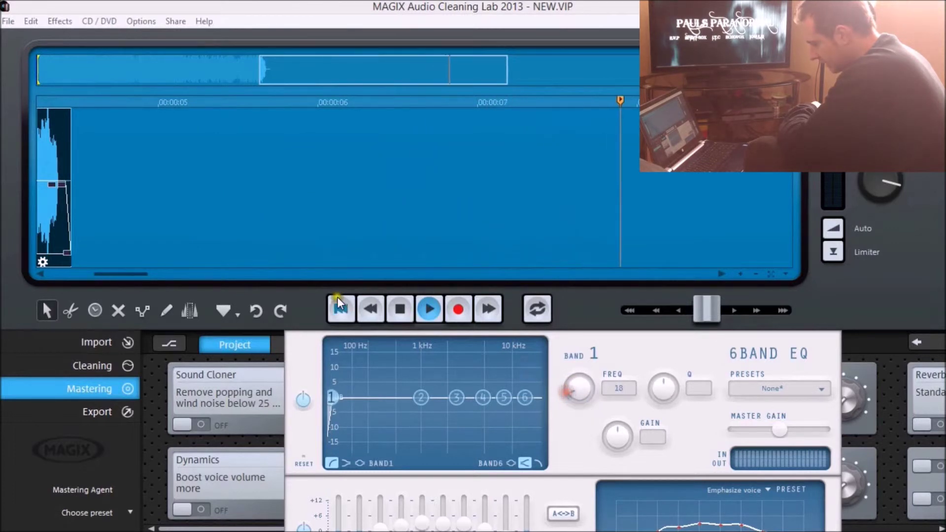
left_click(392, 307)
left_click(353, 307)
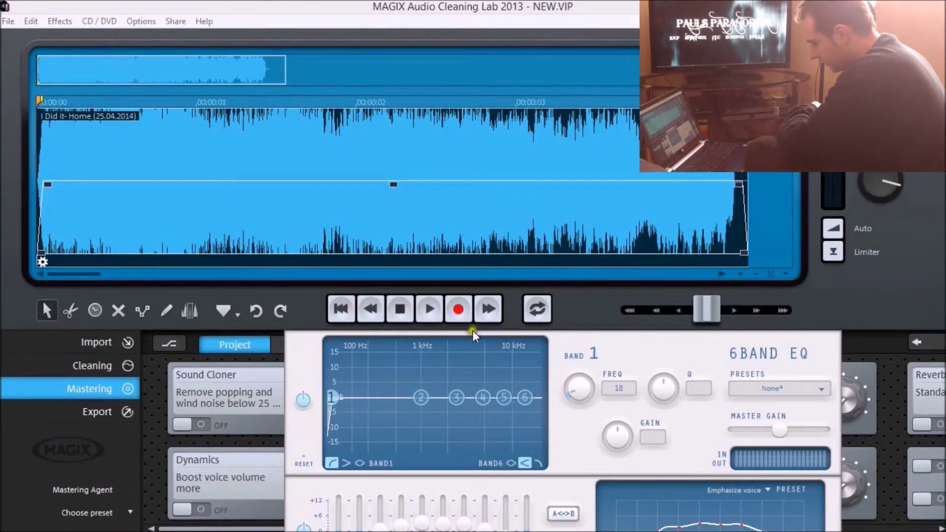
left_click(431, 309)
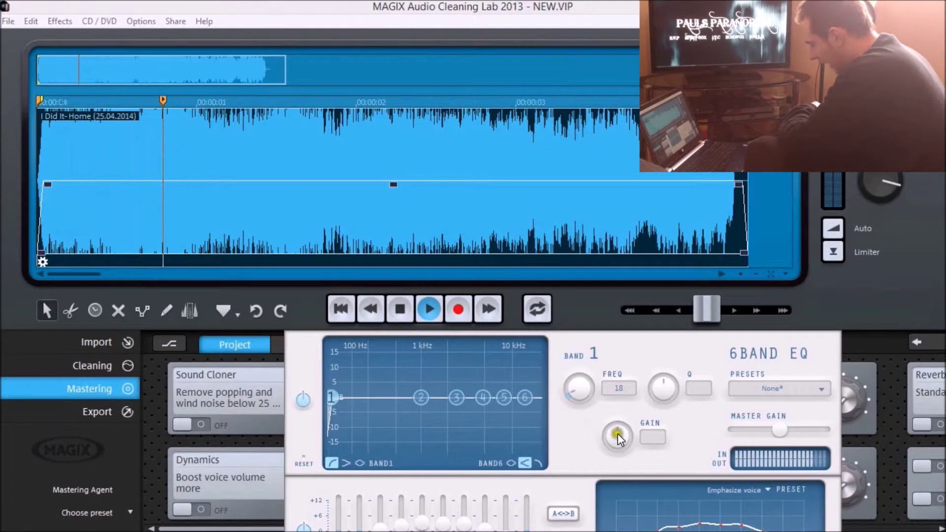
- Give band 1 a shelf filter shape with -6.0 dB gain, then stop playback
left_click_drag(617, 433, 639, 307)
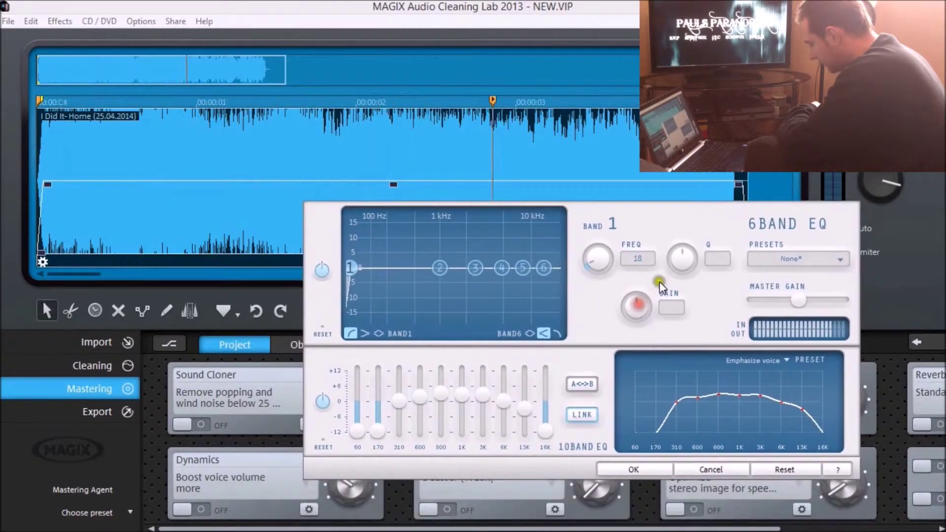
left_click_drag(682, 265, 676, 261)
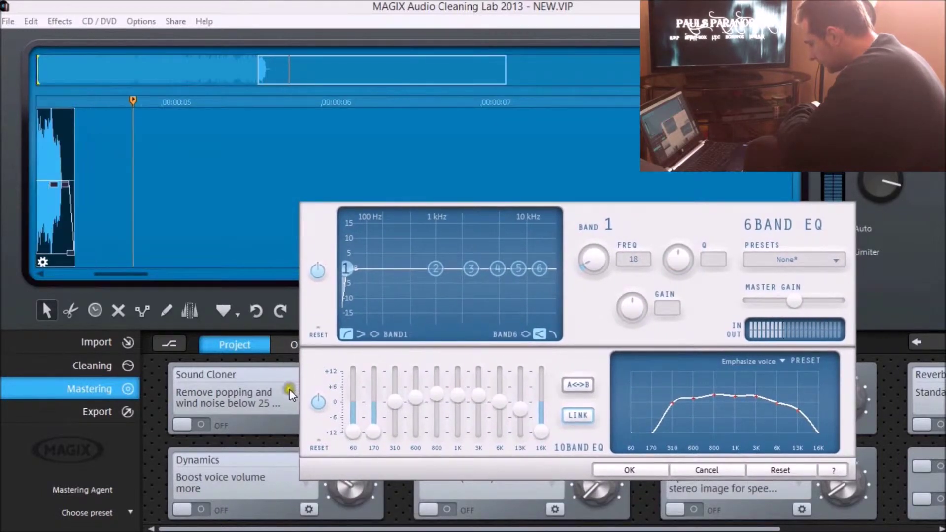
left_click(359, 334)
mouse_move(641, 299)
left_mouse_down()
mouse_move(638, 287)
mouse_move(647, 287)
mouse_move(628, 304)
left_mouse_up()
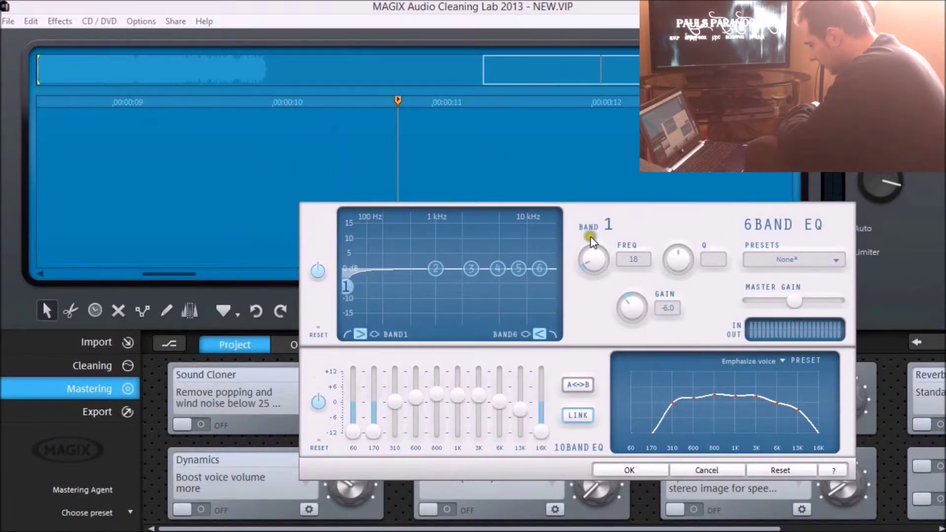
left_click_drag(653, 223, 697, 99)
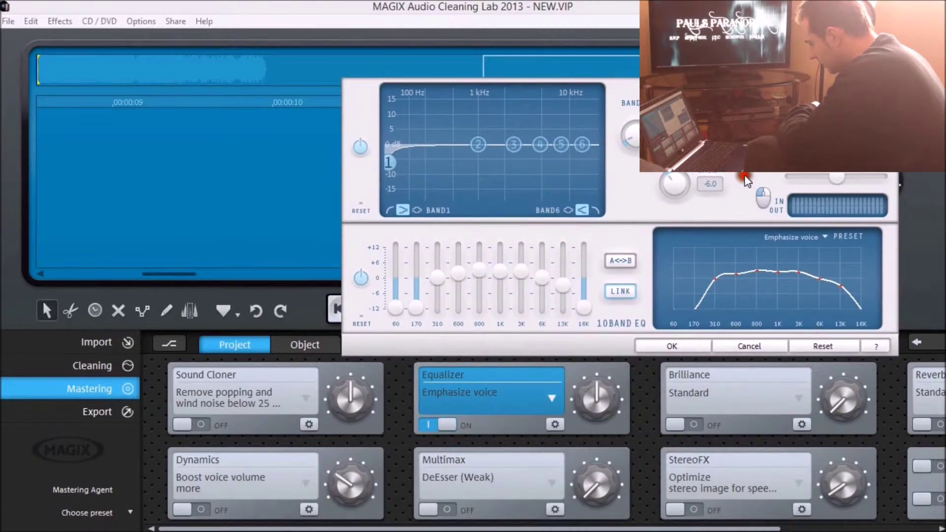
left_click_drag(745, 180, 727, 450)
left_click(405, 309)
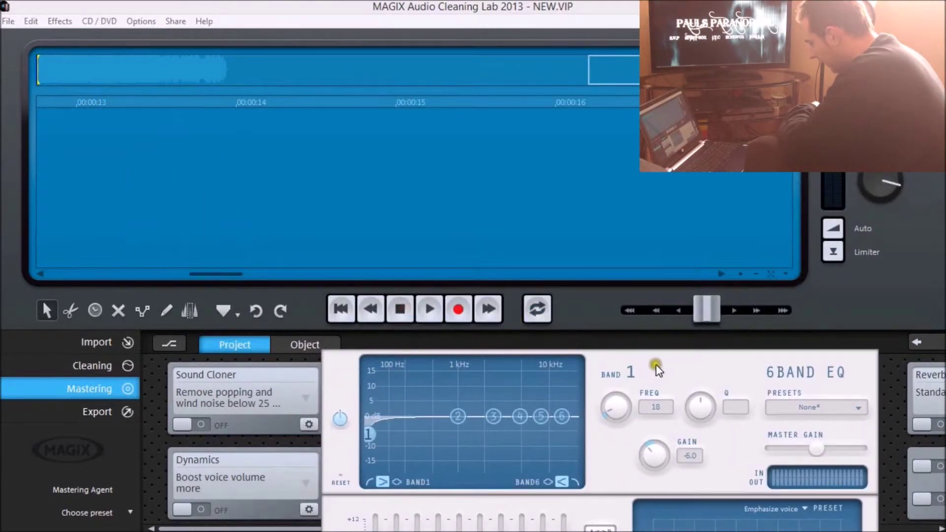
left_click_drag(658, 369, 558, 199)
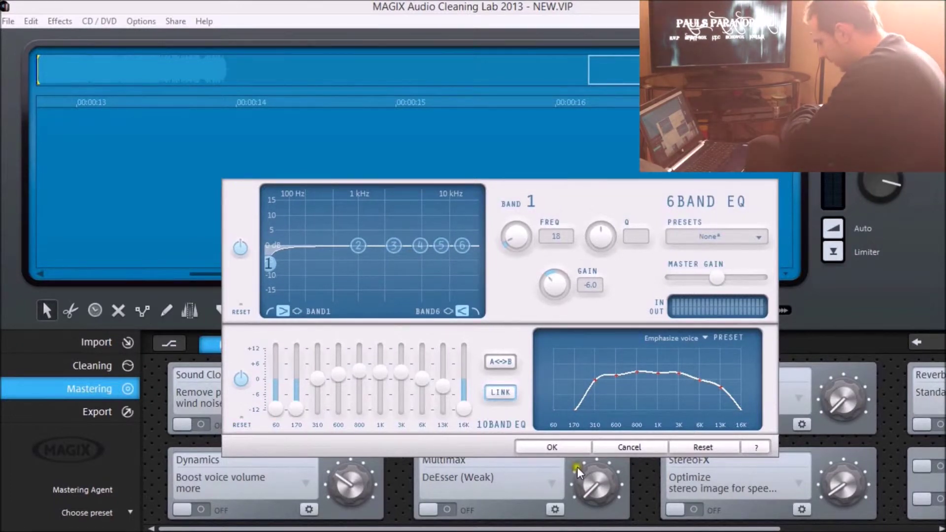
- Apply the EQ edits, then try the Wind noise removal (Bass killer) preset and cancel it
left_click(539, 449)
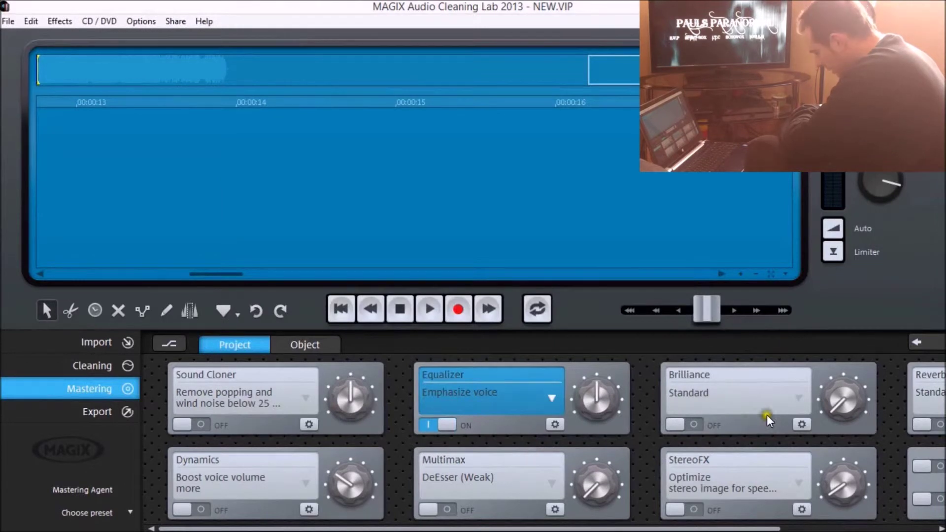
left_click(554, 424)
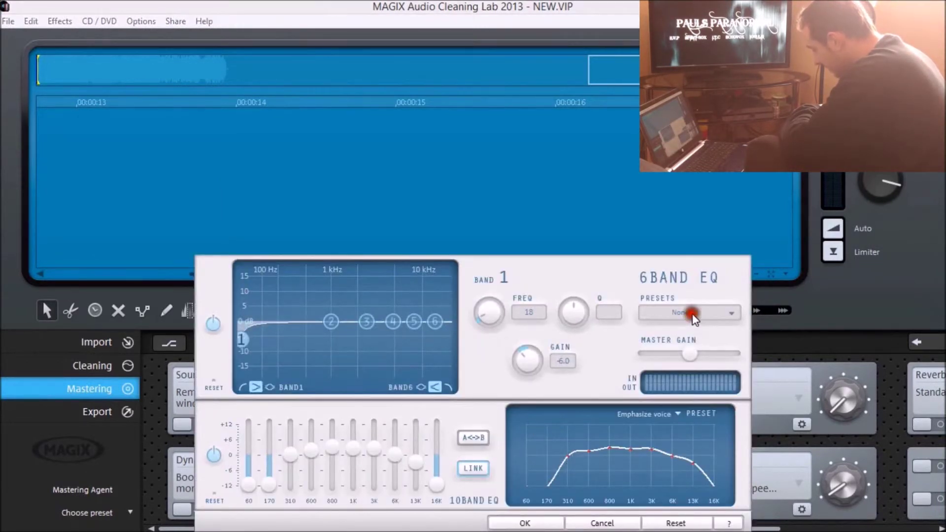
left_click(719, 317)
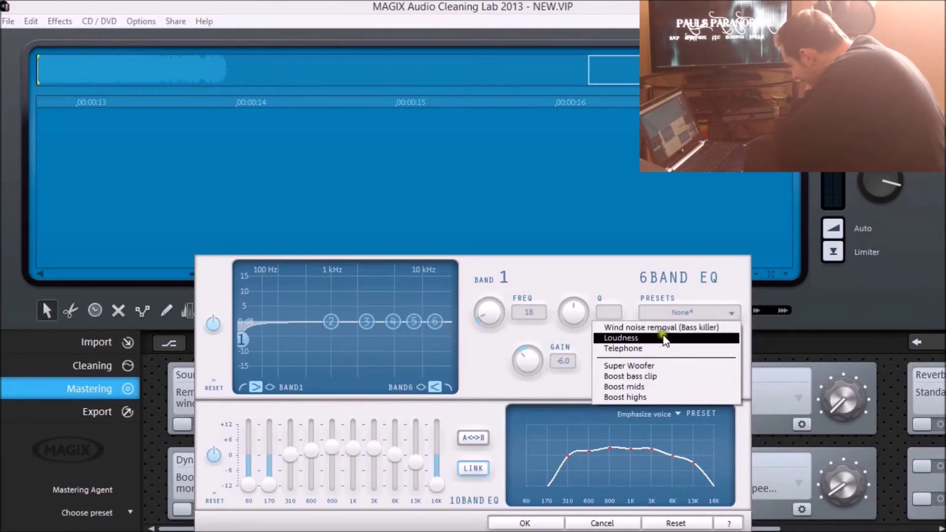
left_click(675, 331)
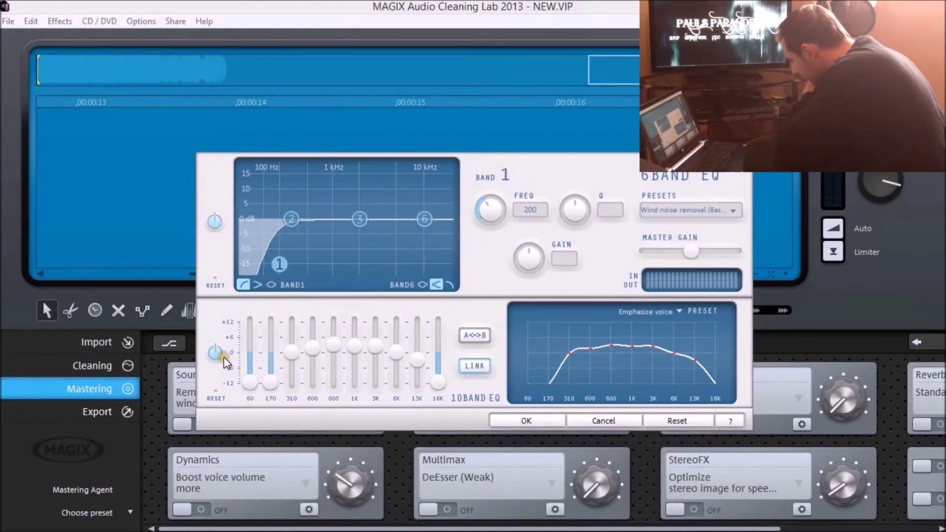
left_click(617, 417)
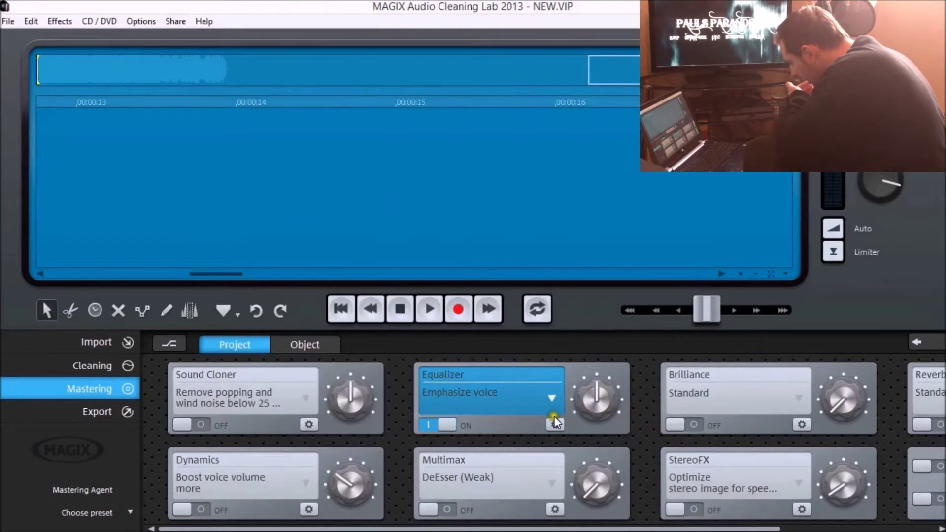
left_click(458, 424)
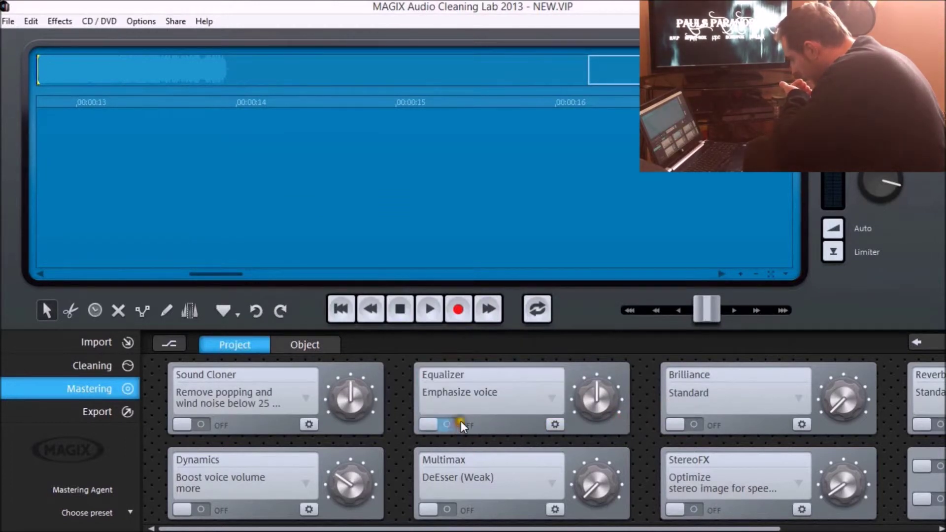
left_click(499, 398)
left_click(490, 286)
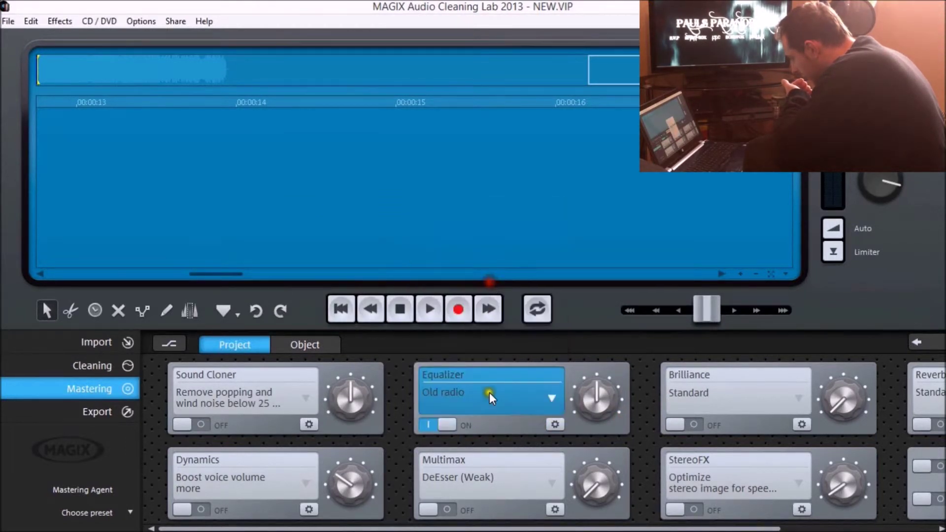
left_click(491, 396)
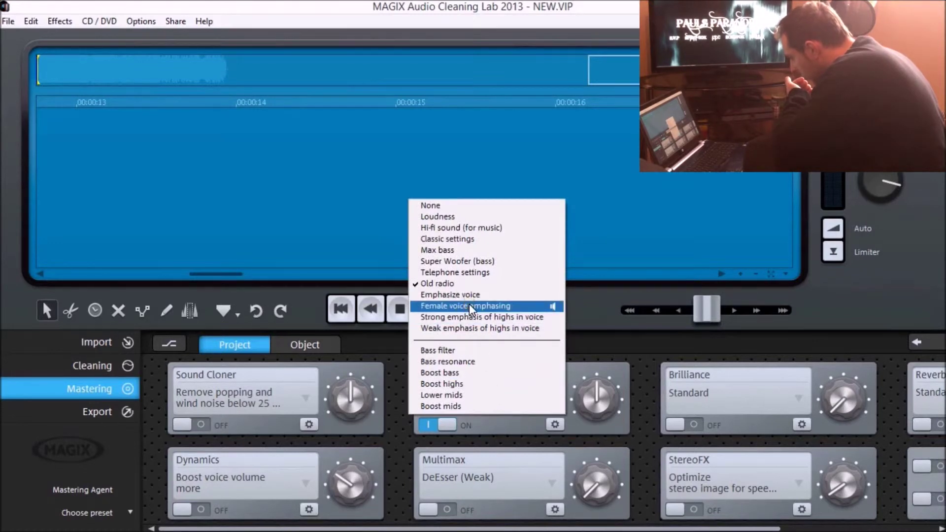
left_click(469, 305)
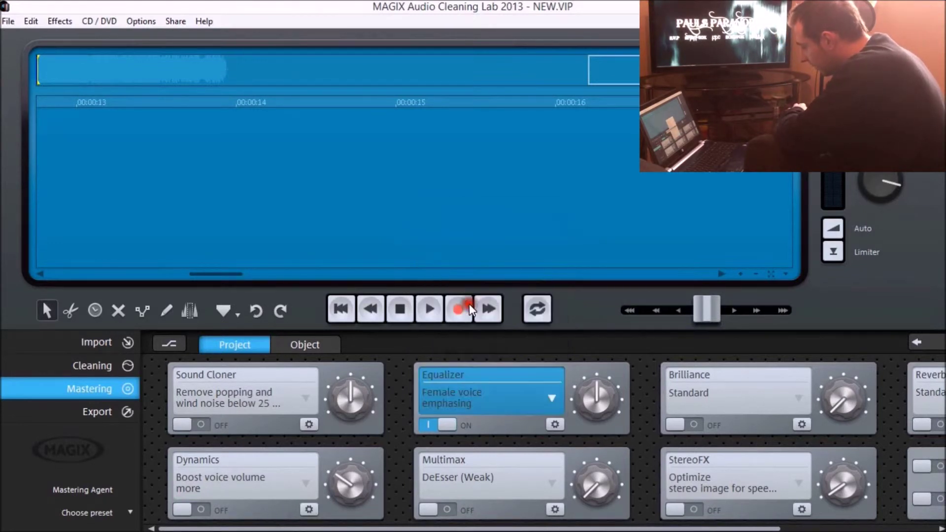
left_click(356, 314)
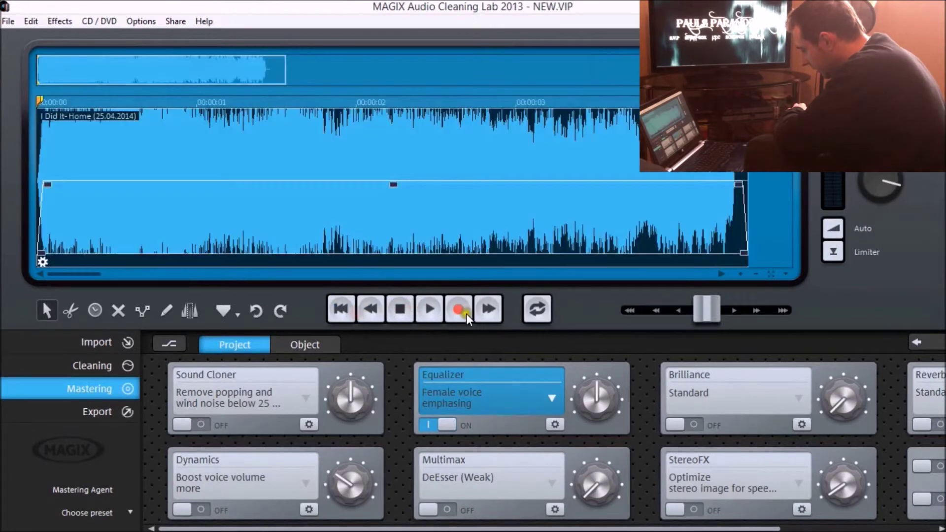
left_click(435, 310)
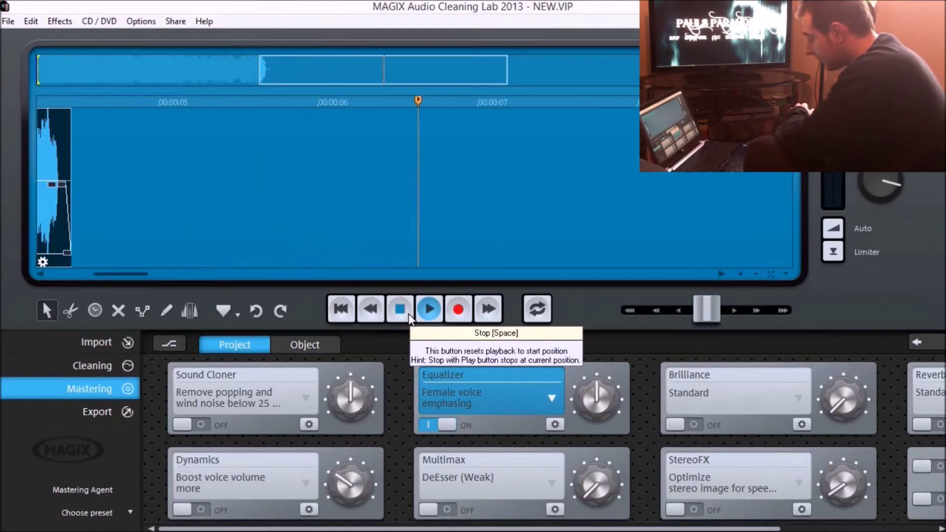
left_click(409, 320)
left_click(339, 310)
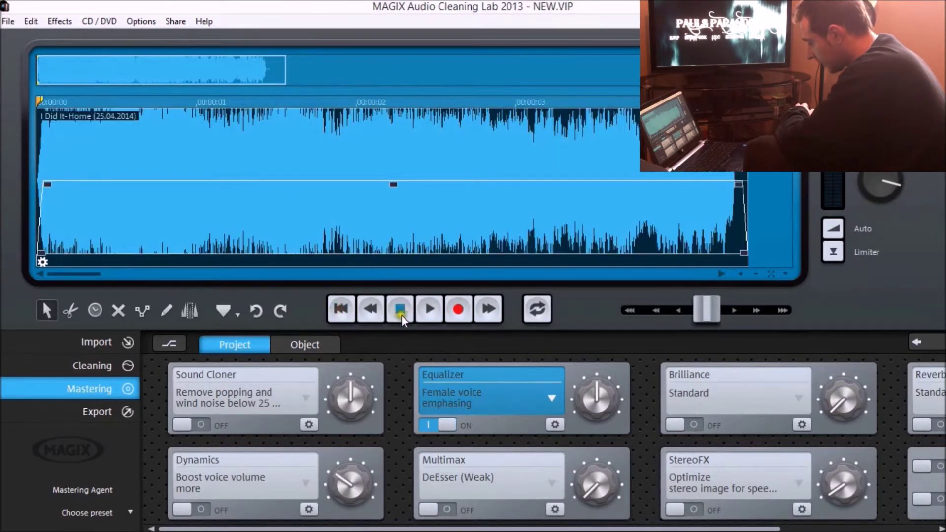
left_click(418, 312)
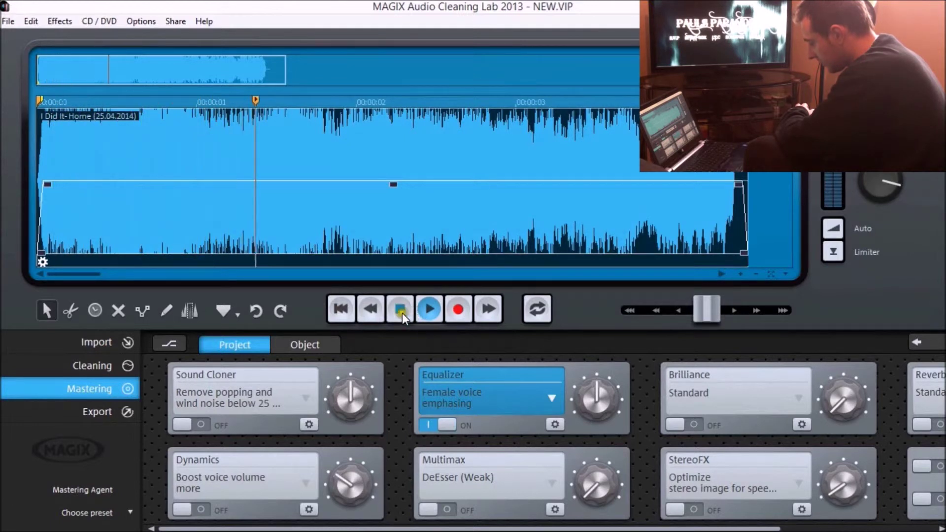
left_click(399, 312)
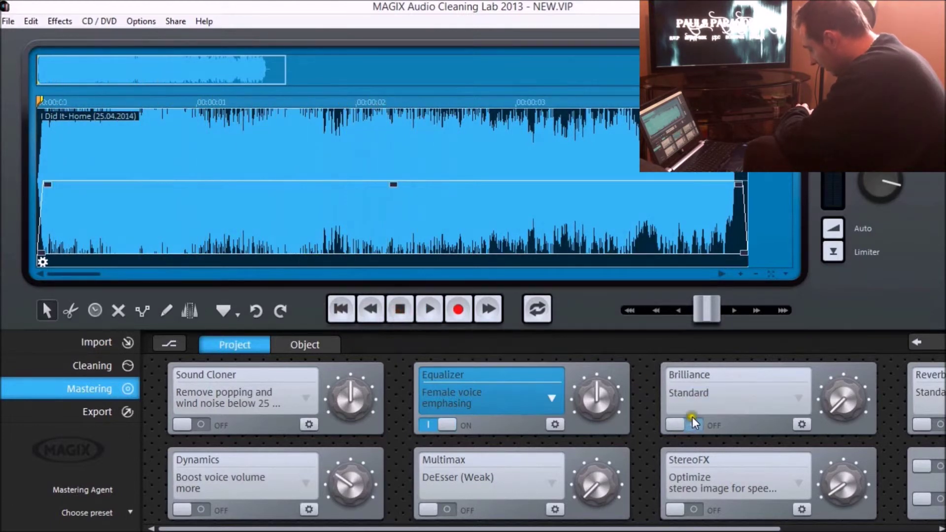
- Switch on Brilliance with the SOFT Standard preset, test the Amount slider, and confirm
left_click(802, 425)
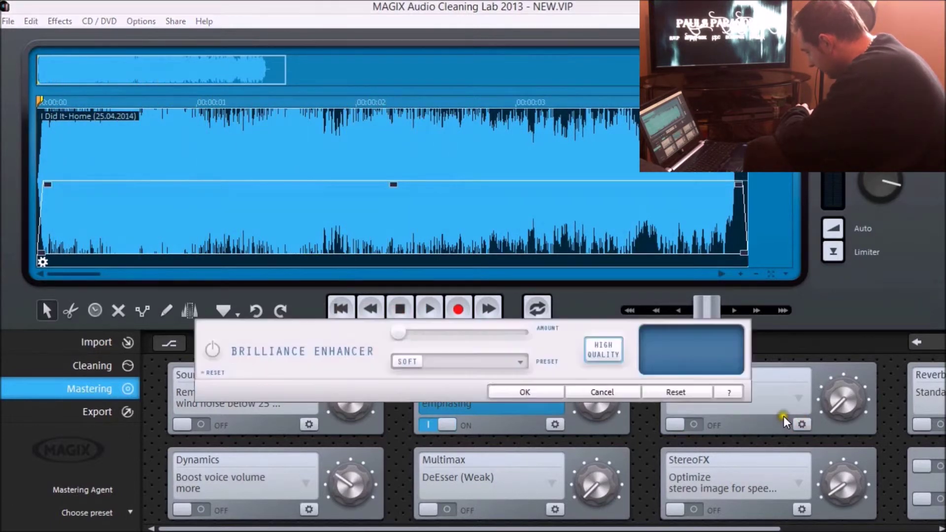
left_click(411, 362)
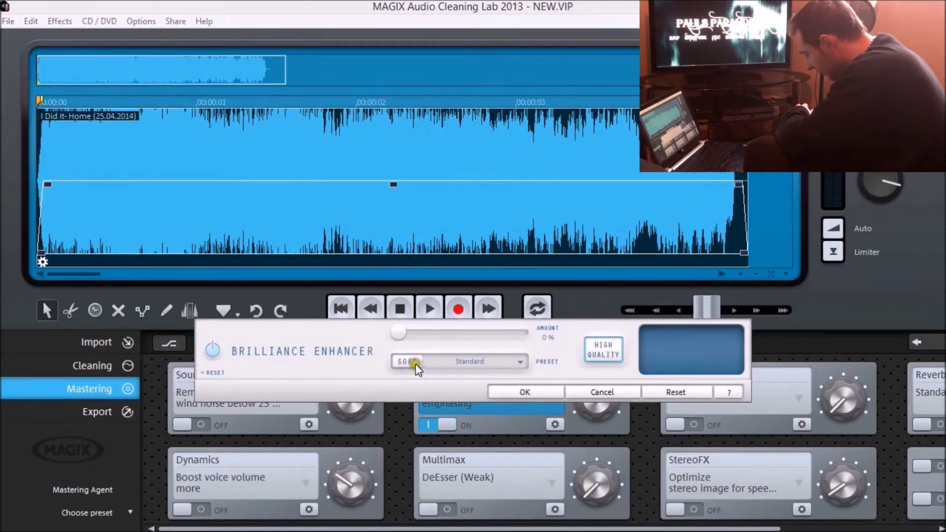
mouse_move(420, 335)
left_mouse_down()
mouse_move(401, 332)
mouse_move(454, 332)
mouse_move(409, 334)
left_mouse_up()
left_click(537, 390)
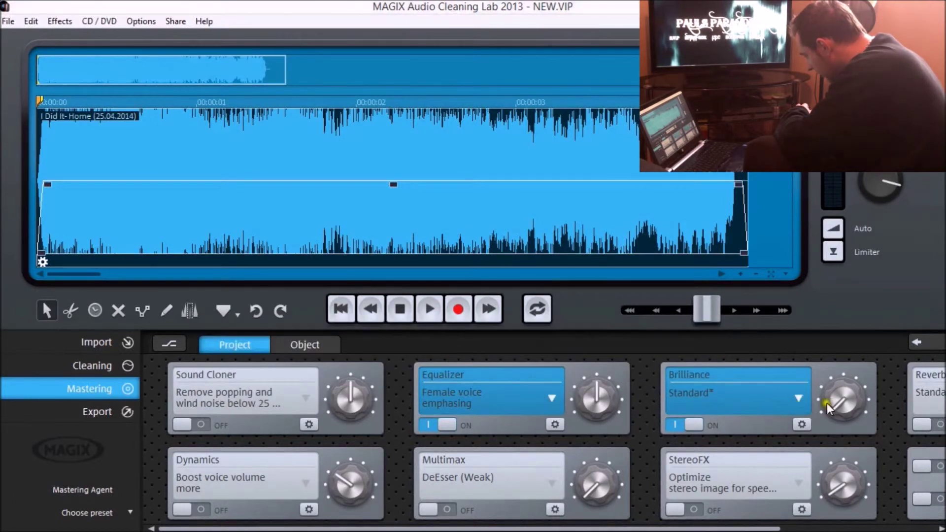
- Read the Brilliance Enhancer description, close it, and scroll down the module list
left_click(930, 344)
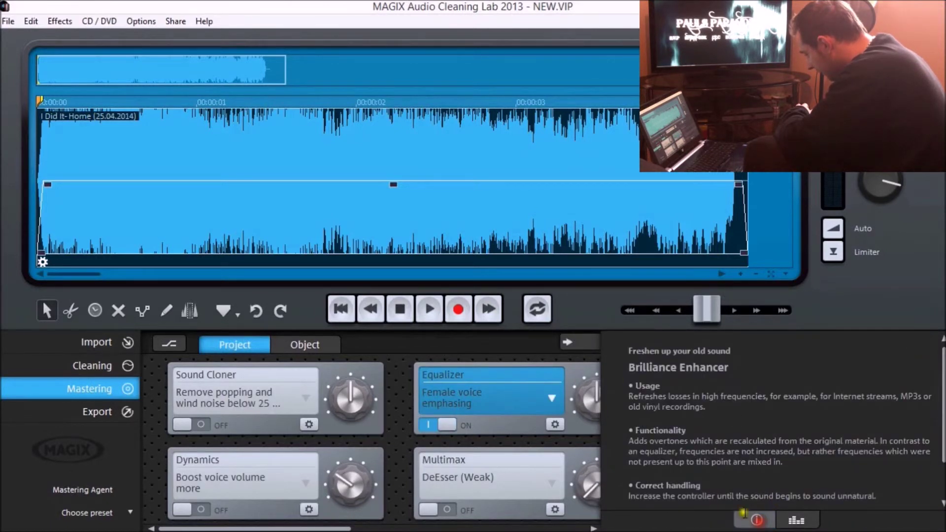
left_click(568, 343)
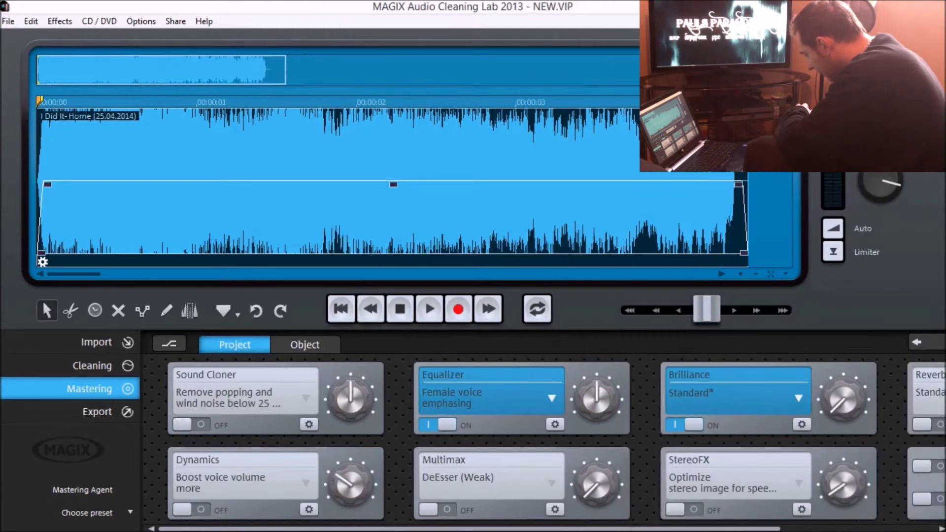
scroll(738, 508, "down", 3)
- Switch on Dynamics and preview the clip with the Strong voice volume boost compressor preset
scroll(812, 497, "up", 3)
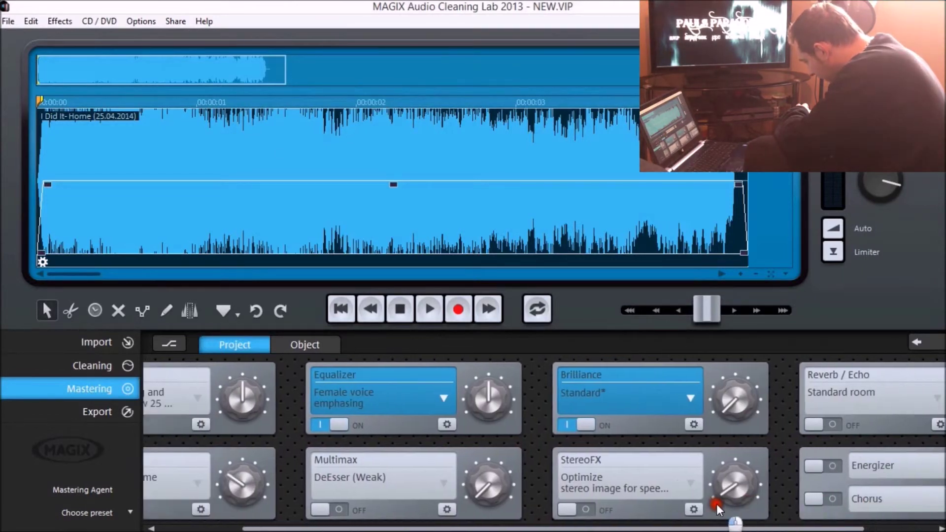
left_click(179, 511)
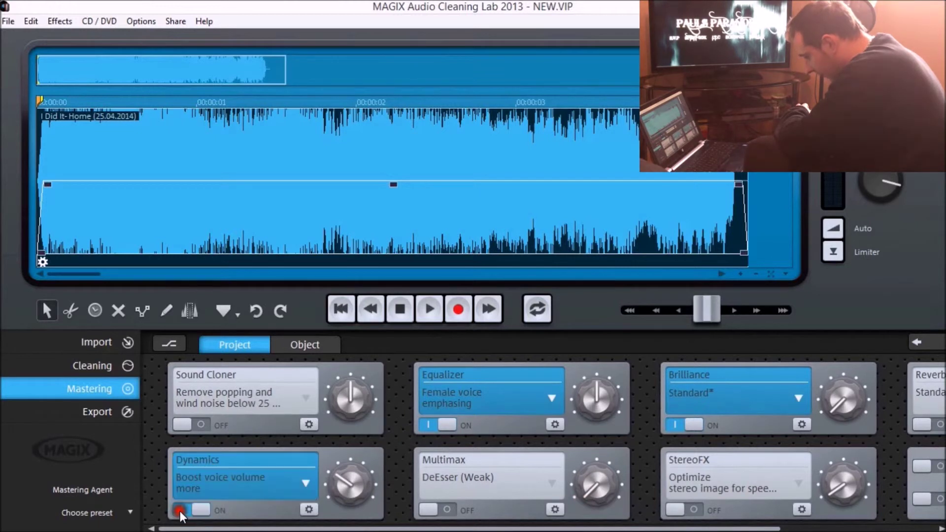
left_click(309, 510)
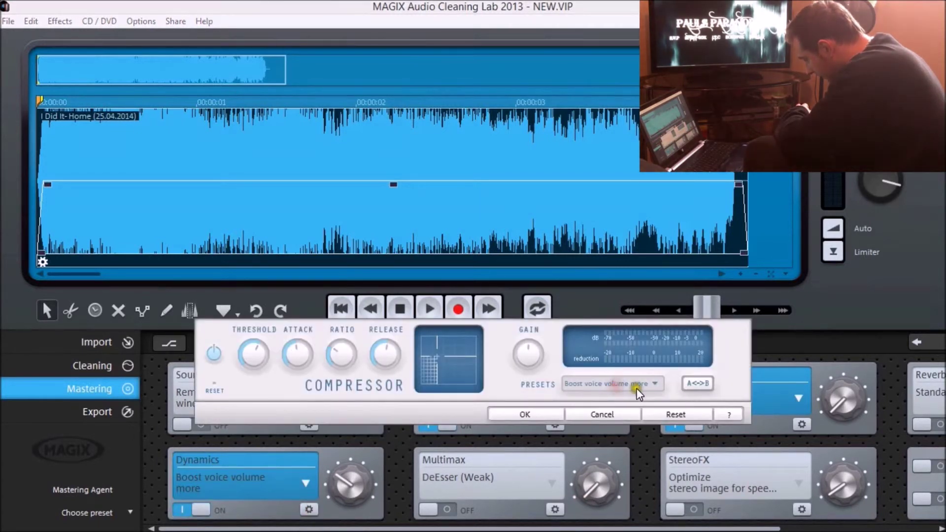
left_click(657, 385)
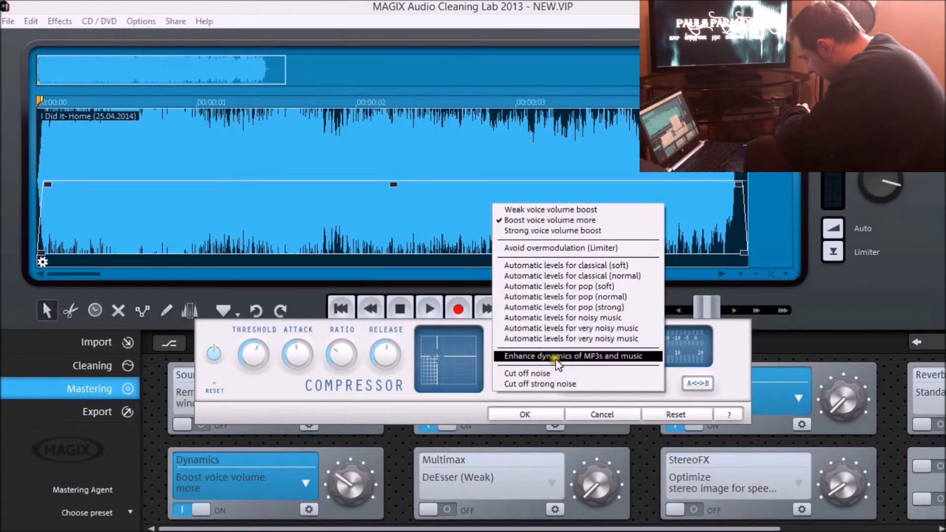
left_click(555, 229)
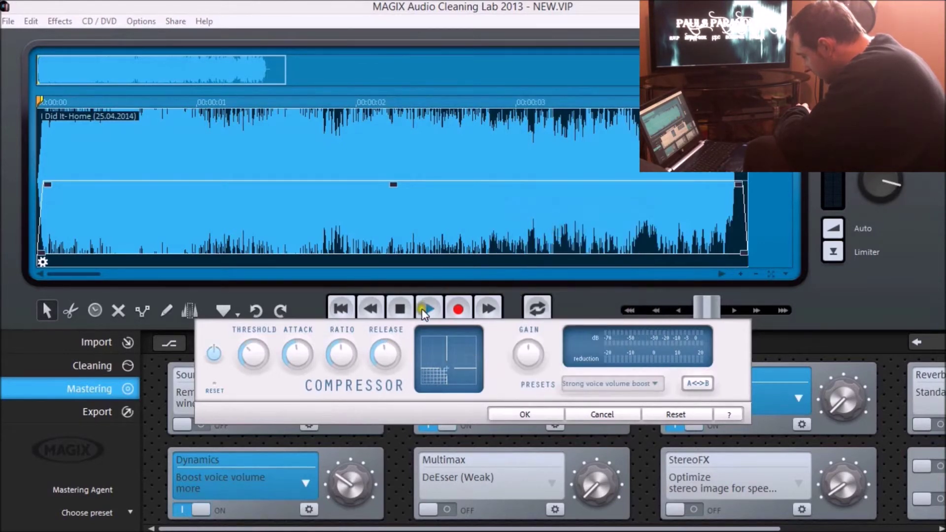
left_click(435, 312)
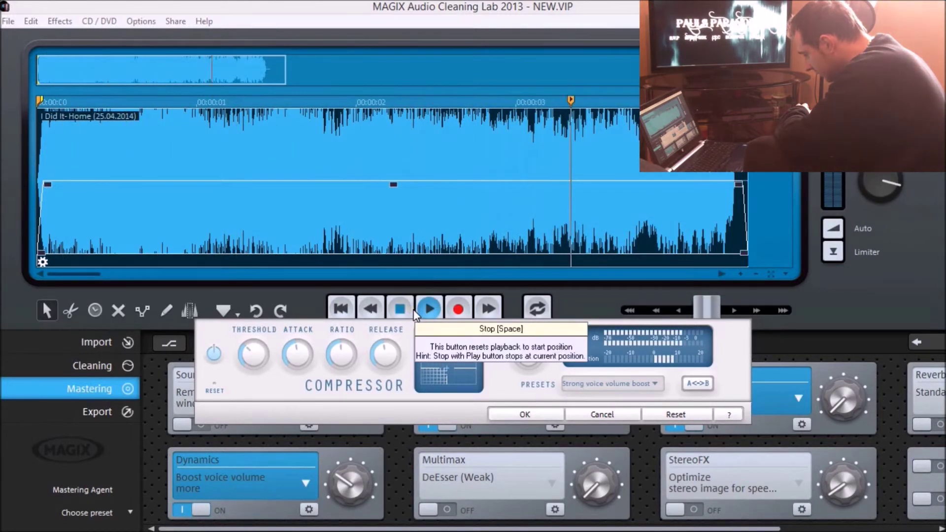
left_click(412, 310)
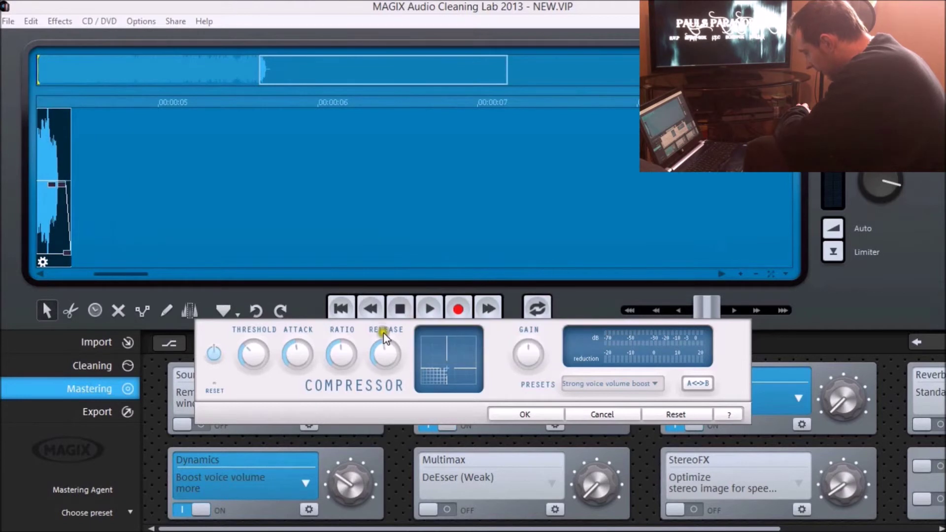
left_click(348, 307)
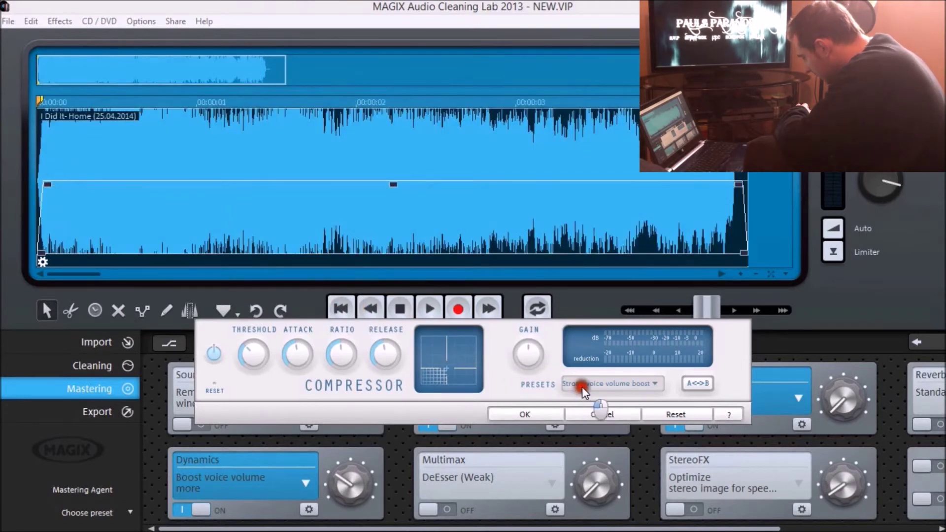
- Change the compressor to Weak voice volume boost, preview it and confirm
left_click(659, 387)
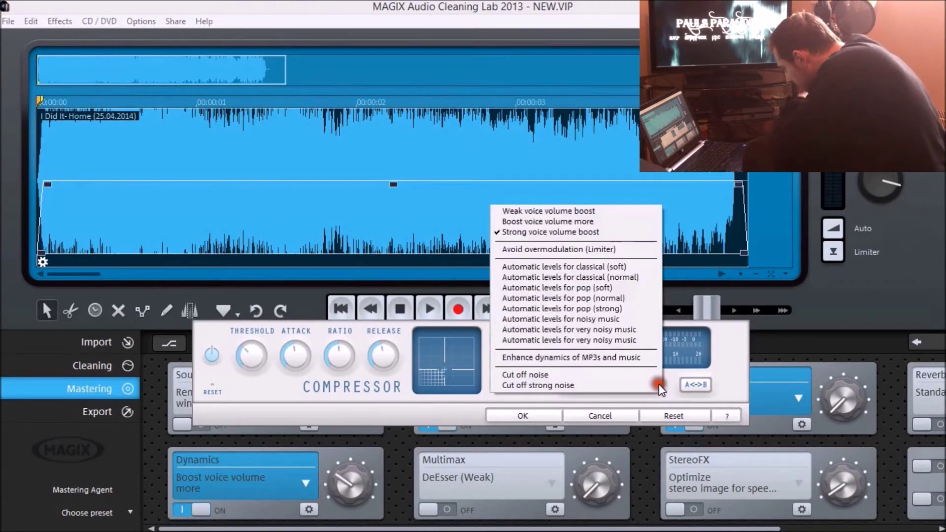
left_click(564, 211)
left_click(432, 310)
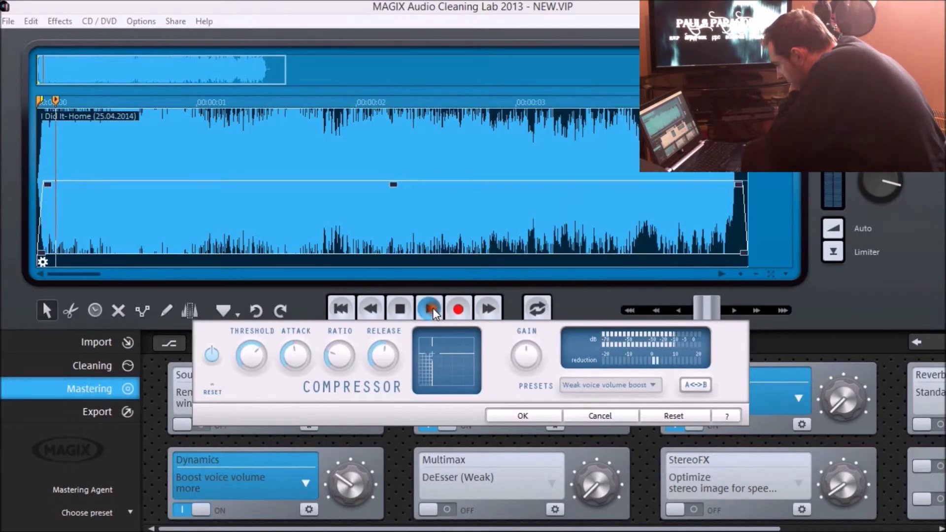
left_click(501, 418)
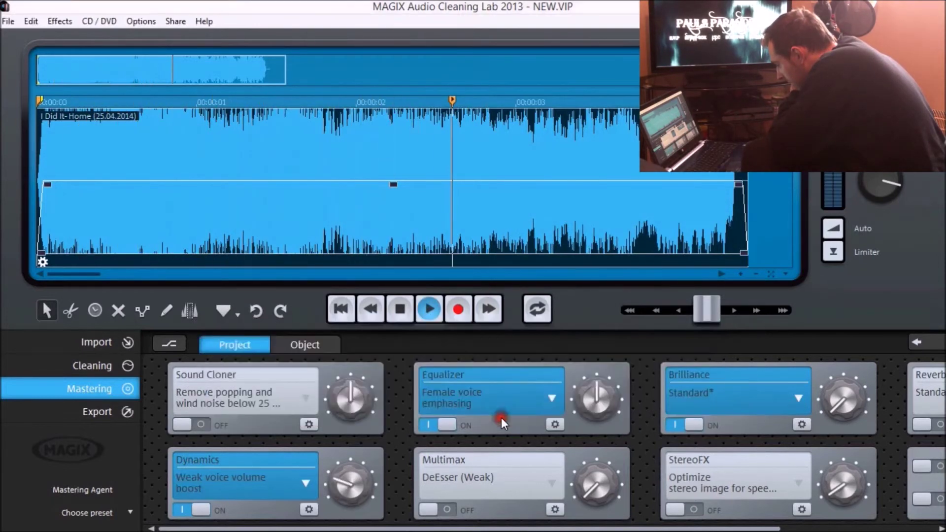
left_click(405, 310)
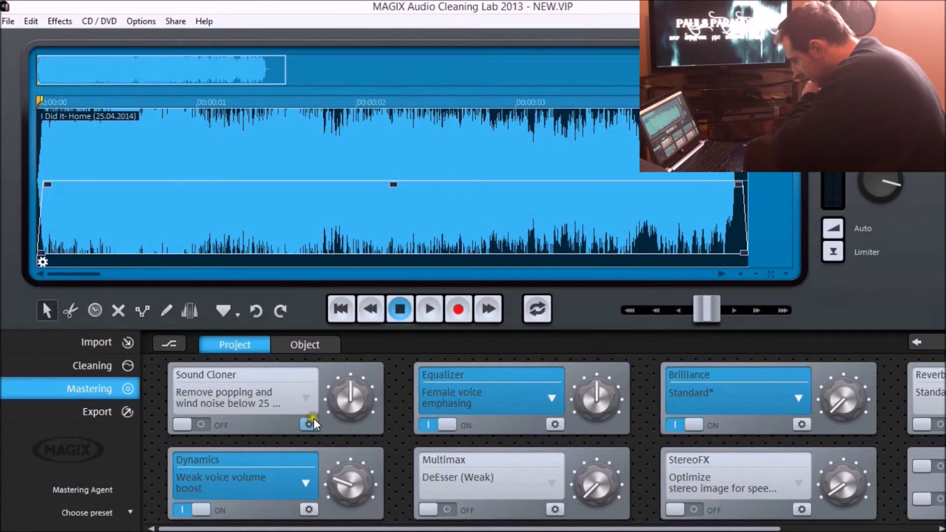
left_click(101, 411)
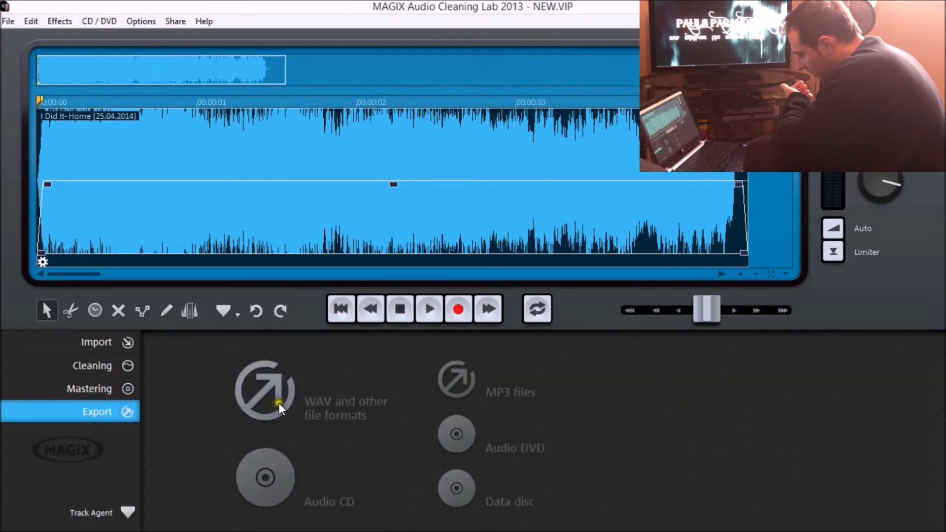
- Start a WAV export, check the available file types, then cancel the Export project dialog
left_click(279, 404)
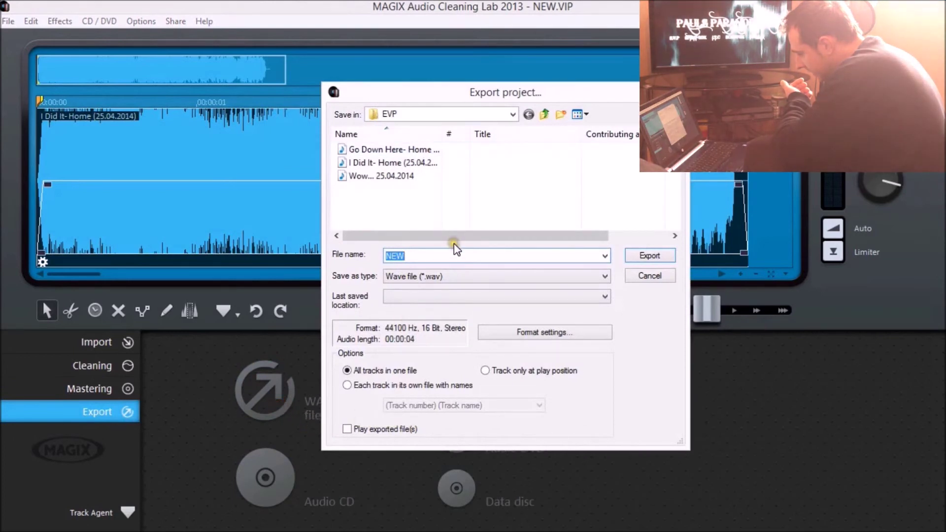
left_click(452, 277)
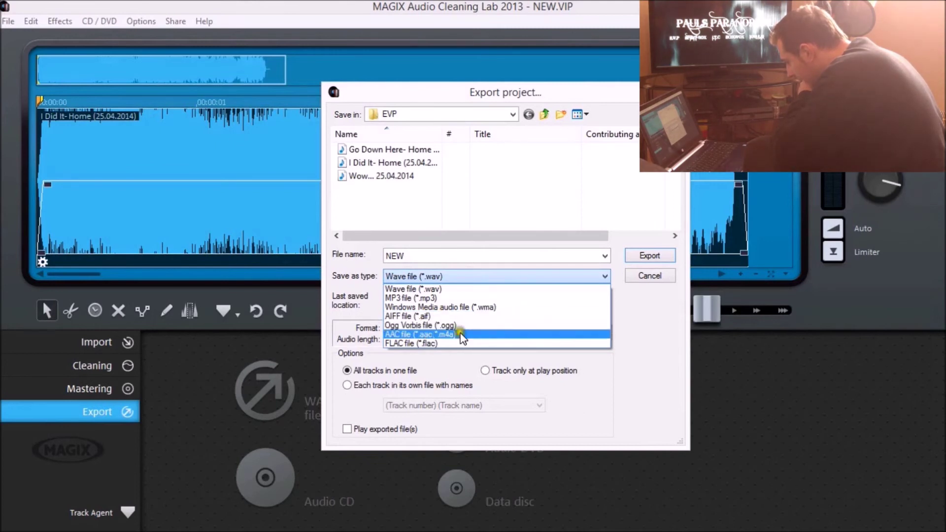
left_click(657, 279)
left_click(657, 279)
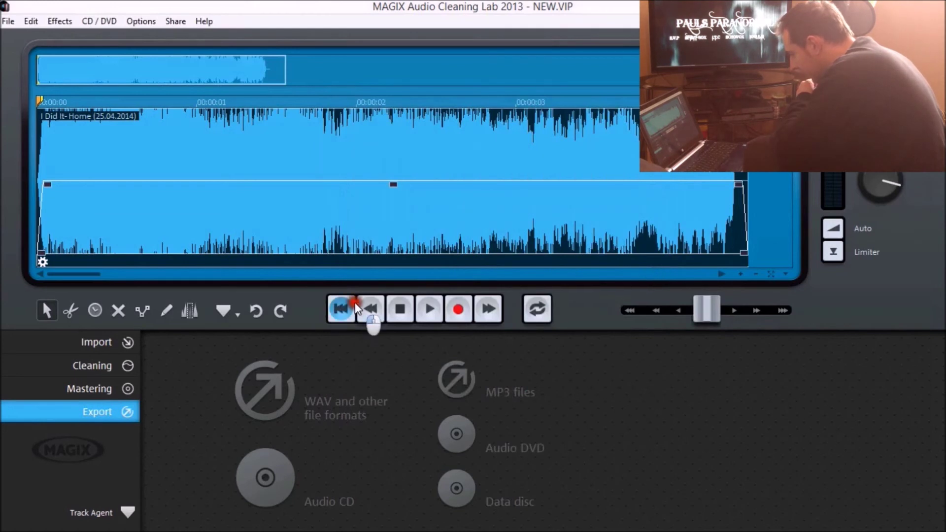